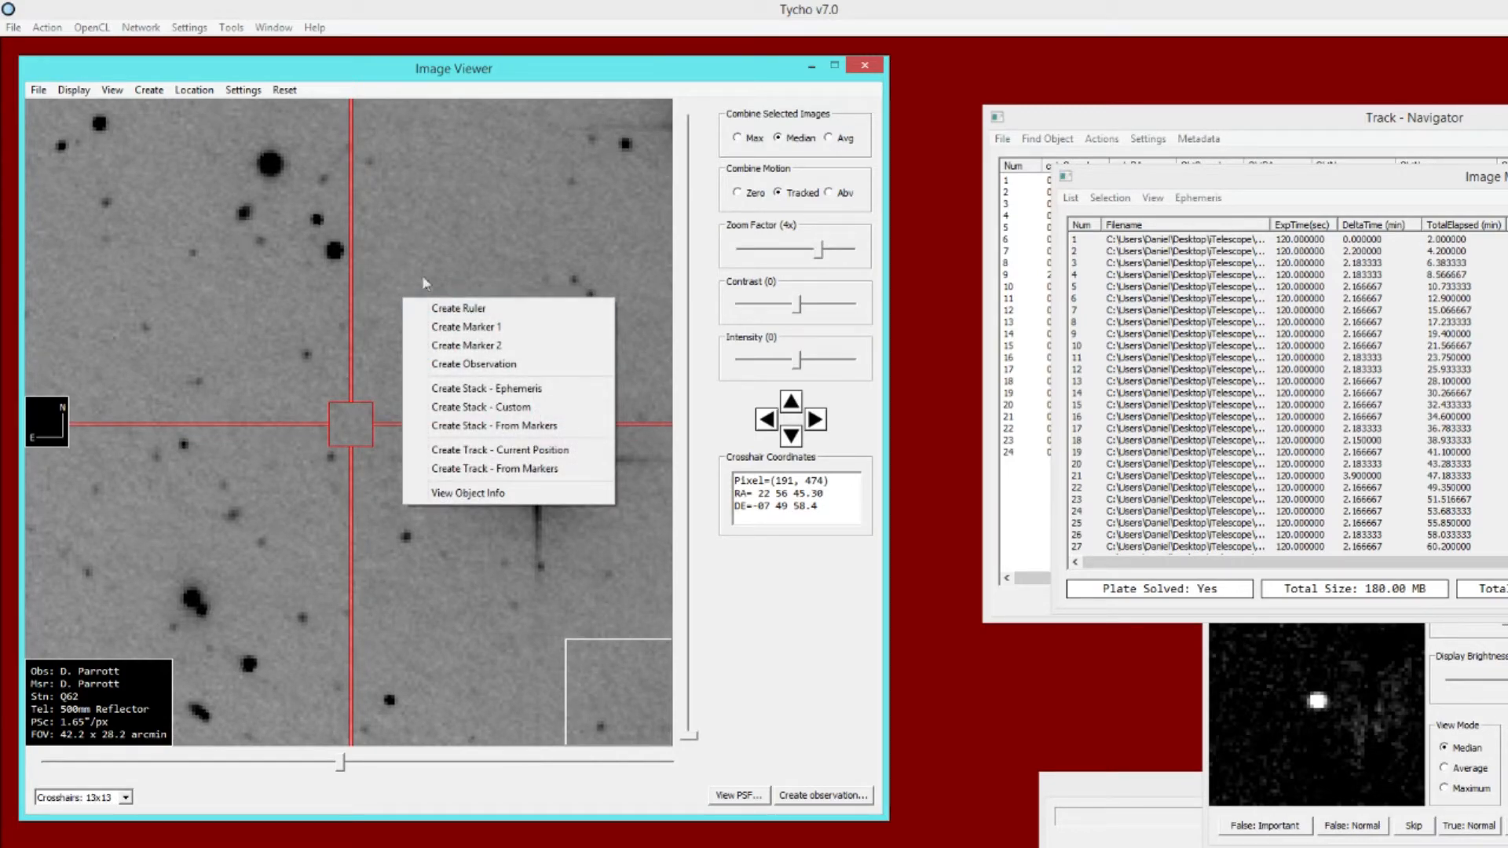
pyautogui.click(430, 287)
pyautogui.click(148, 91)
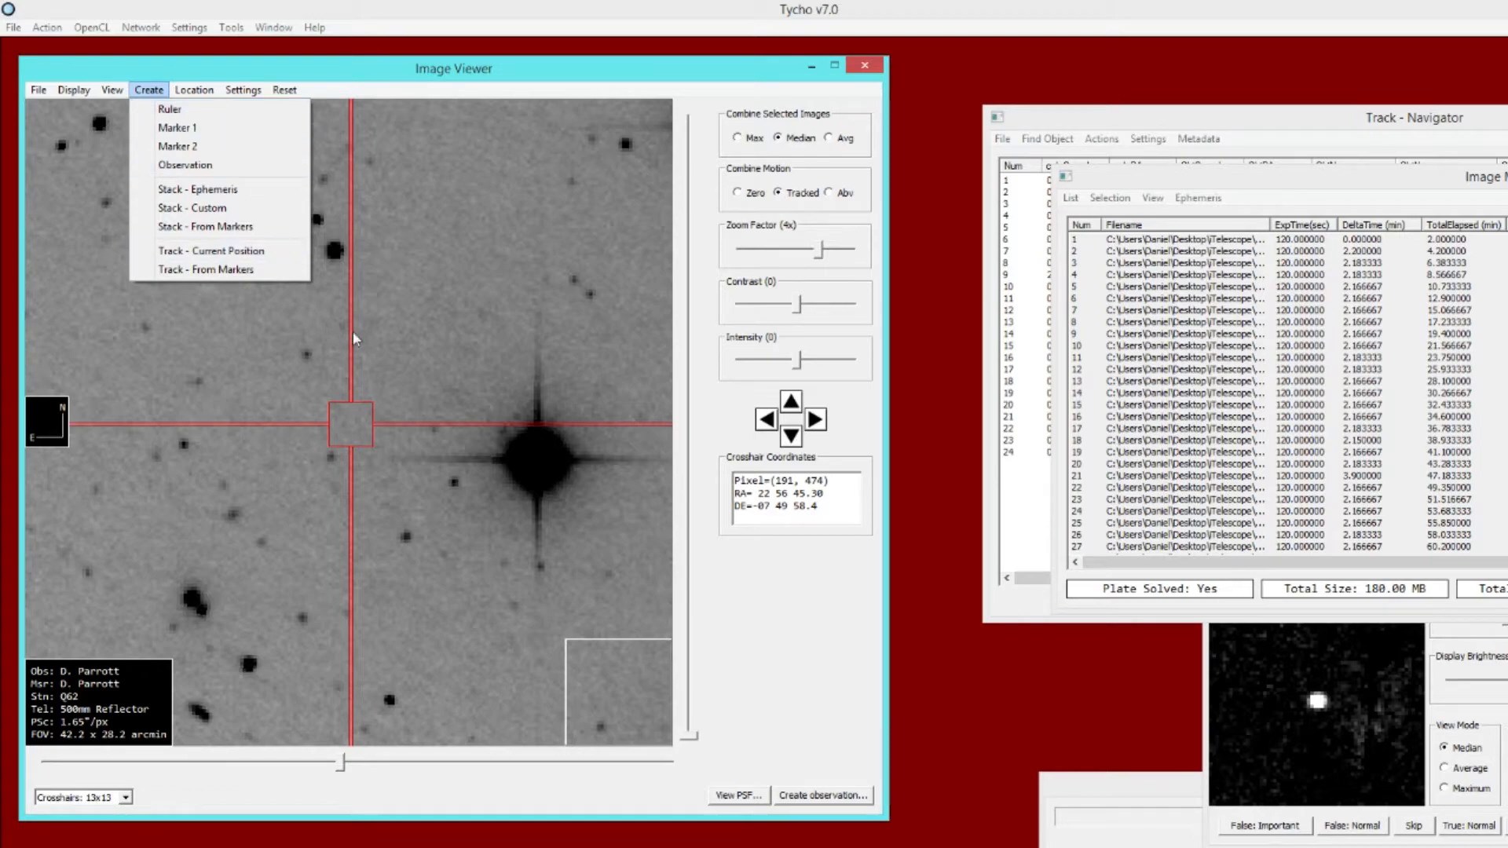
pyautogui.click(410, 346)
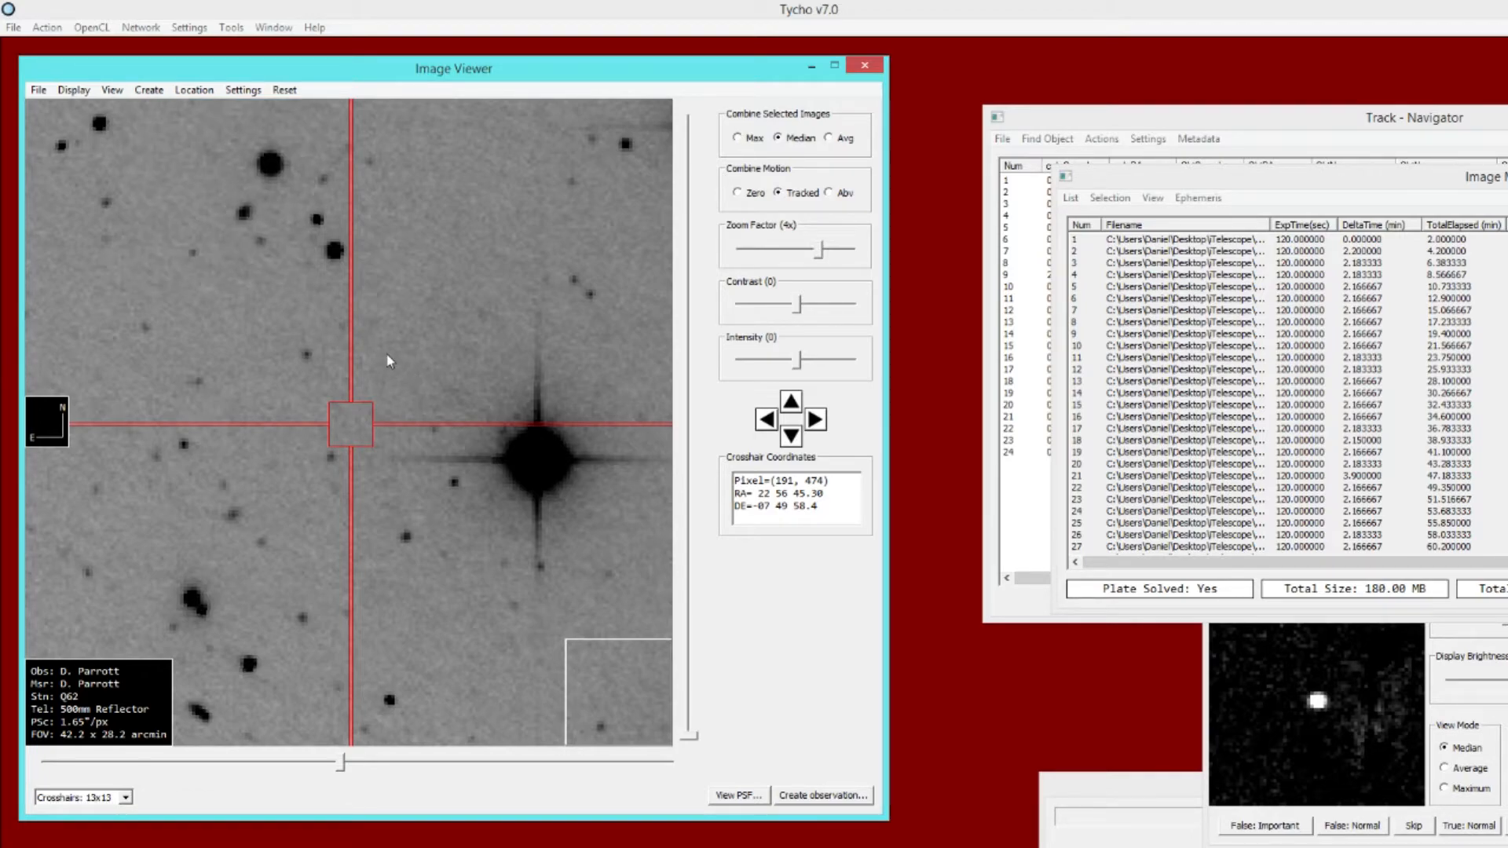
# - Center the crosshairs on the faint star northwest of the current position and create Marker 1 there
pyautogui.moveTo(369, 377); pyautogui.dragTo(459, 398)
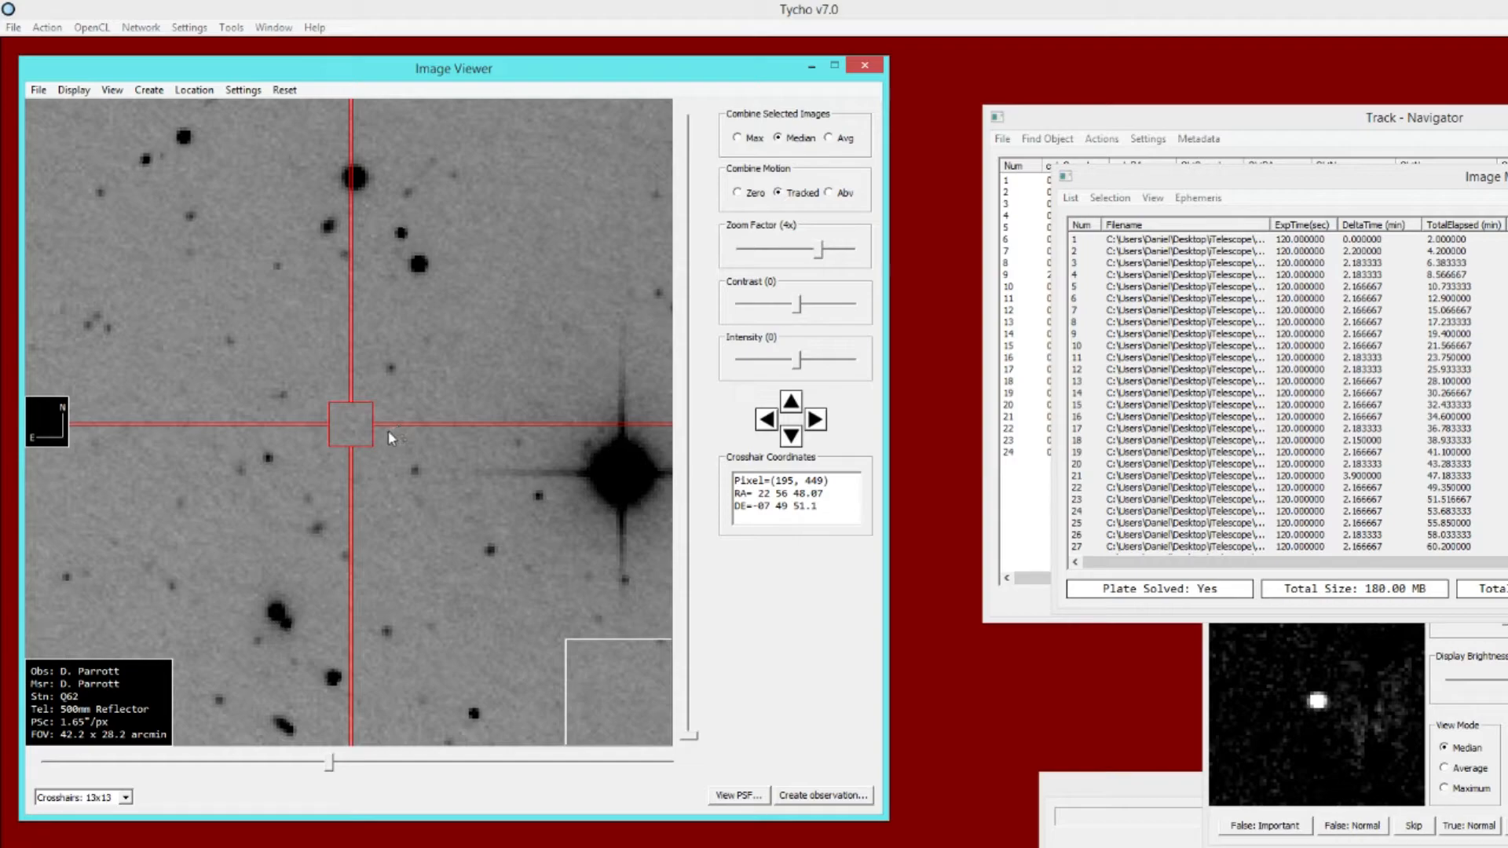
pyautogui.moveTo(386, 429); pyautogui.dragTo(397, 428)
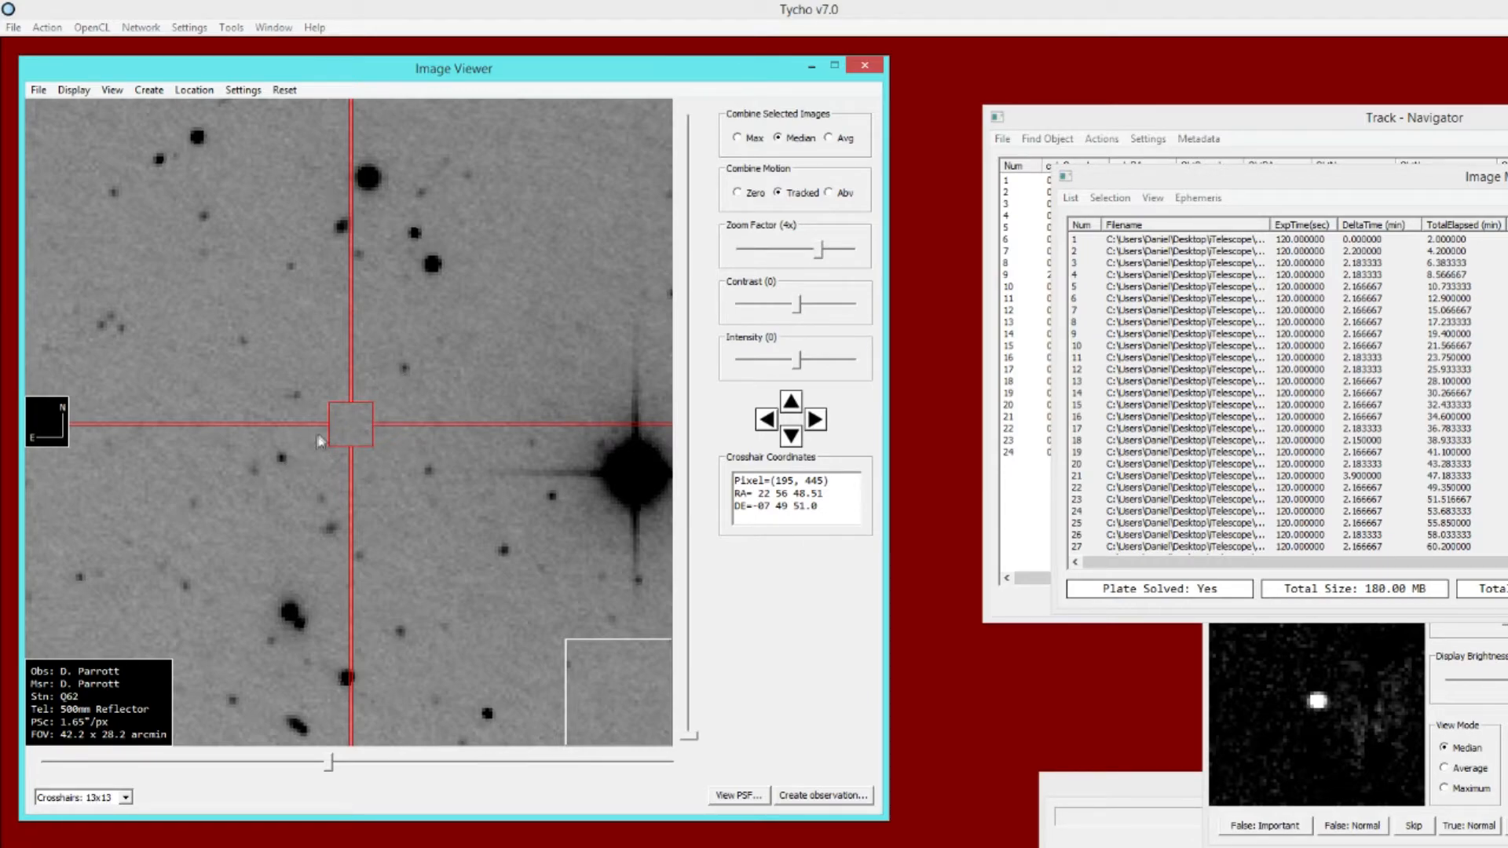
pyautogui.click(404, 372)
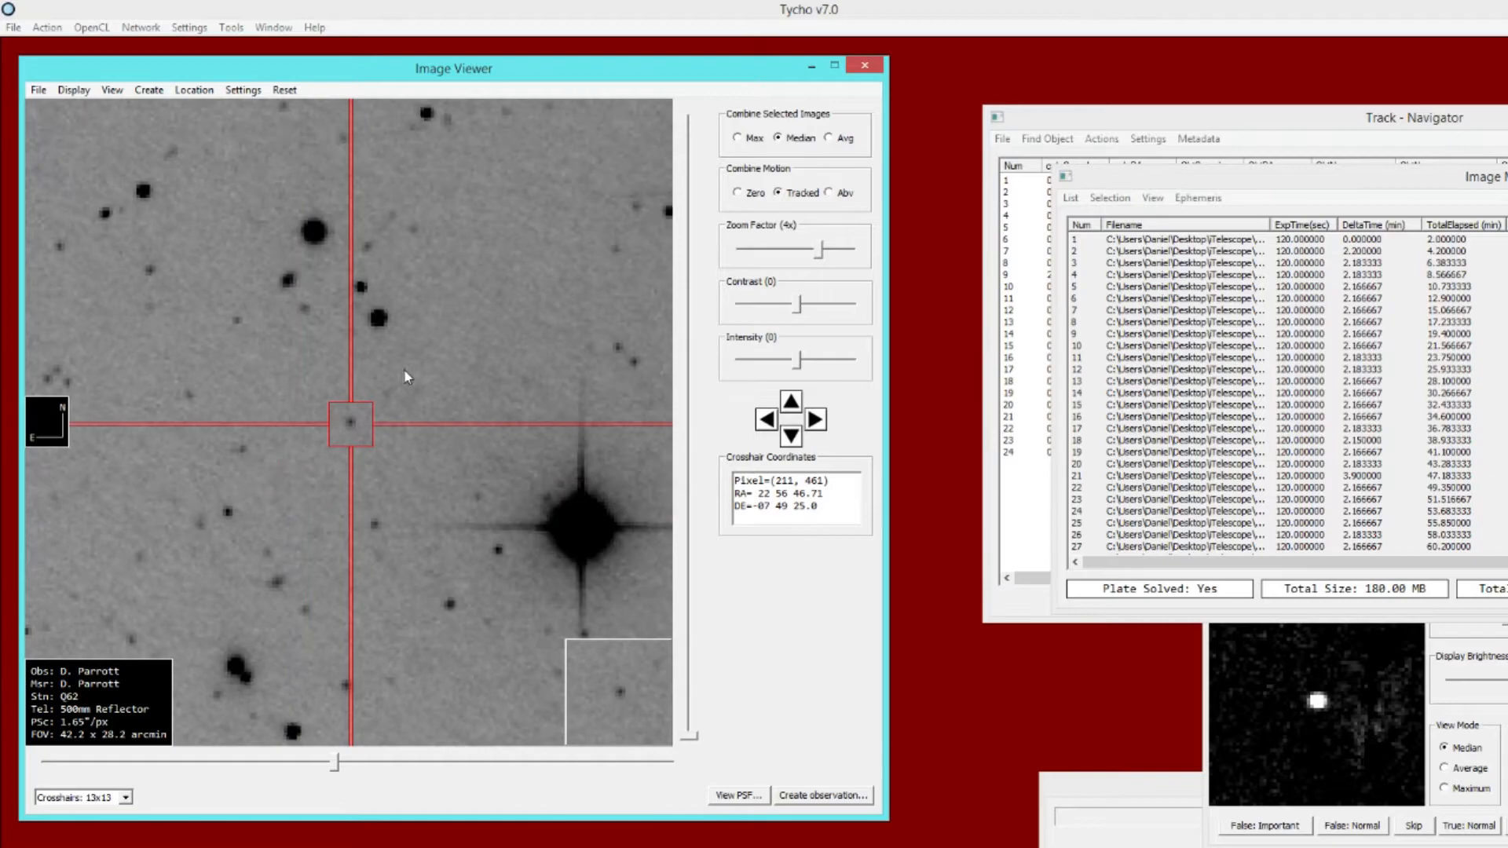
pyautogui.rightClick(409, 424)
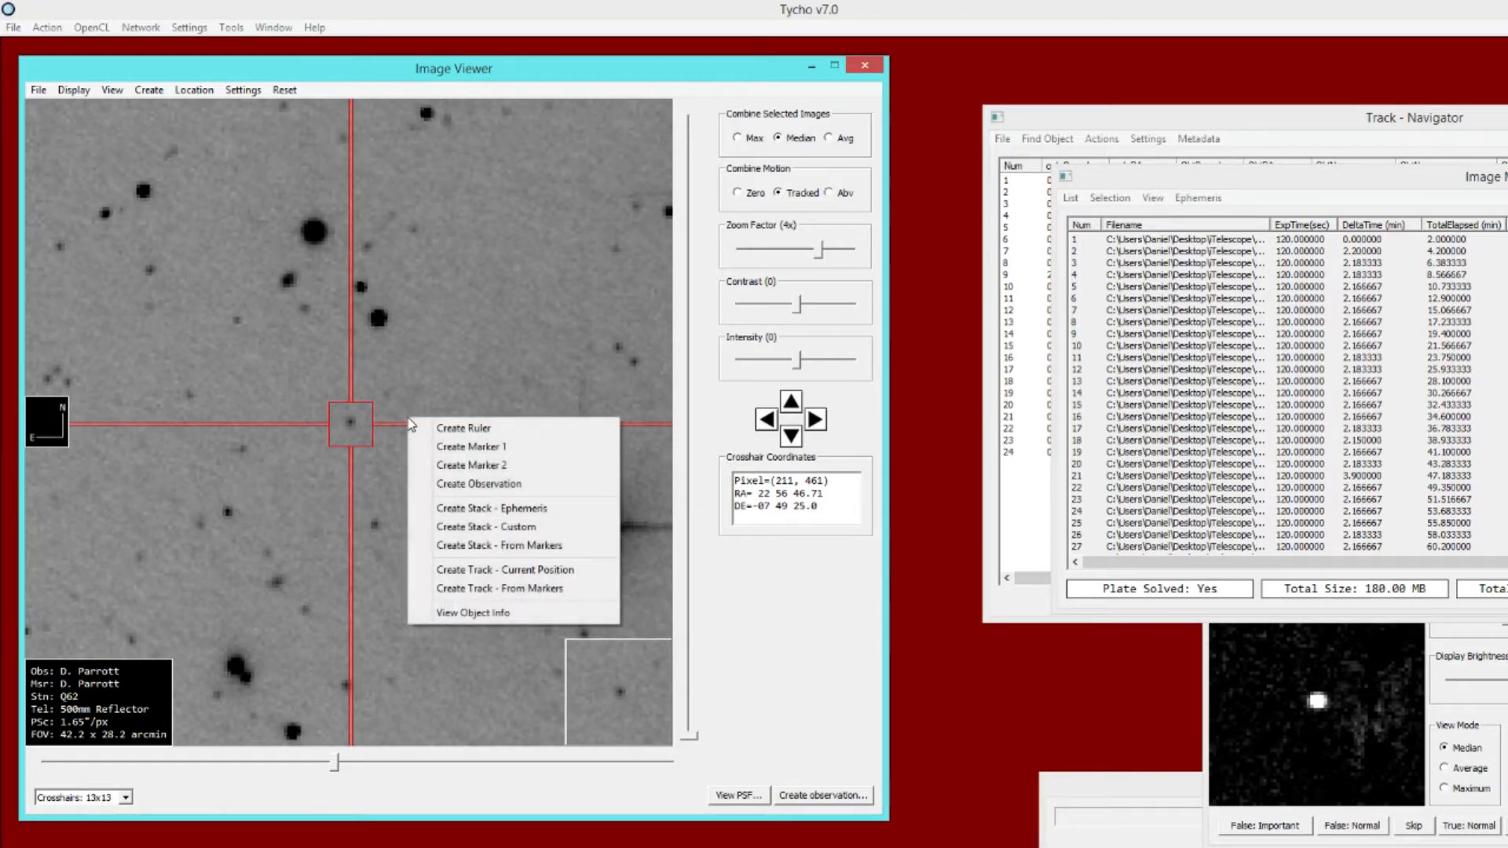
pyautogui.click(526, 449)
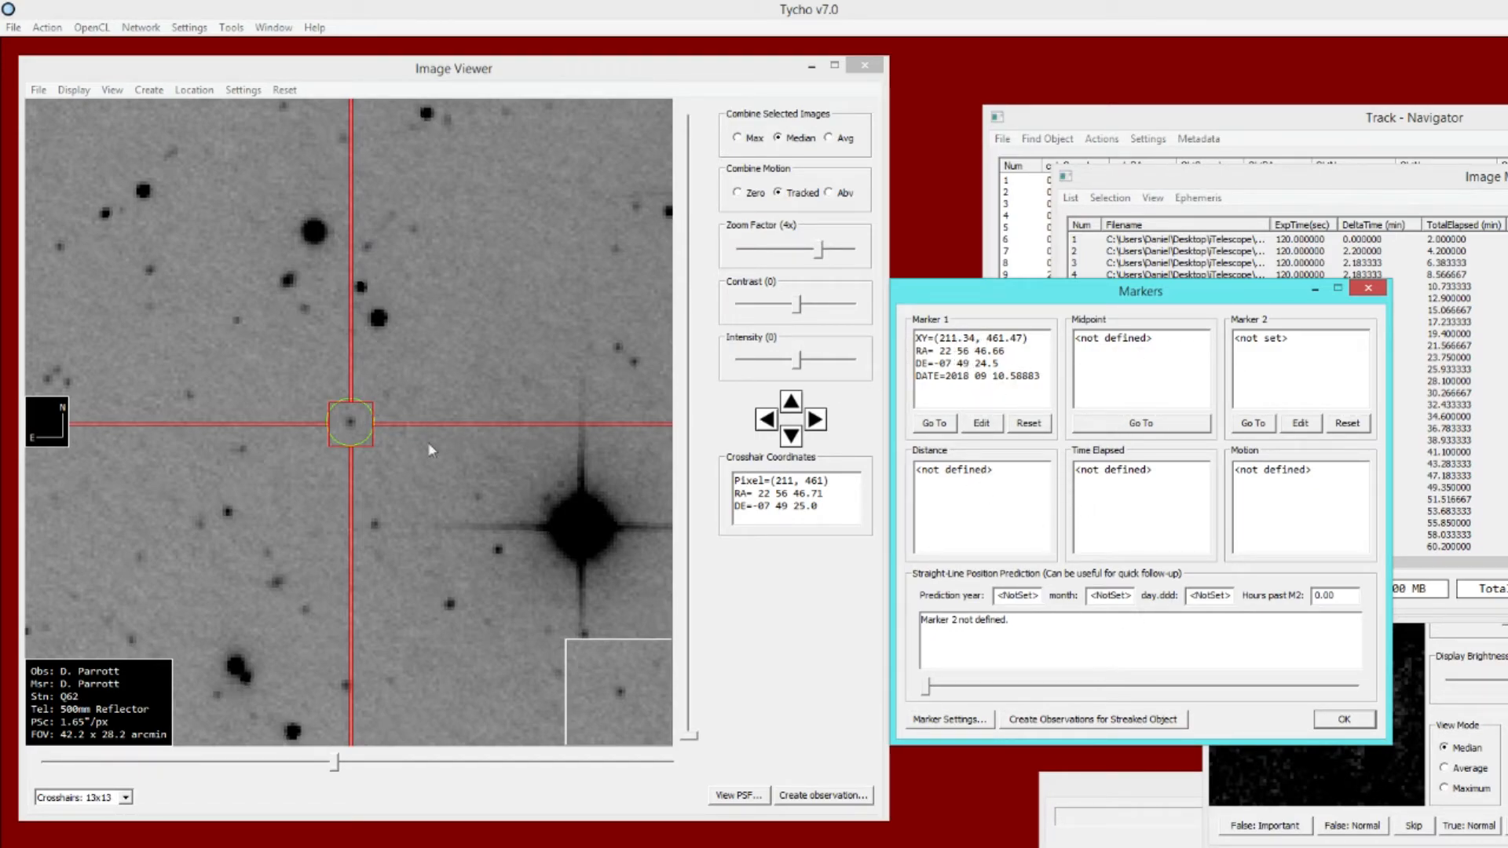
# - Center the crosshairs on the small dark star southeast of Marker 1 and create Marker 2 there
pyautogui.click(230, 512)
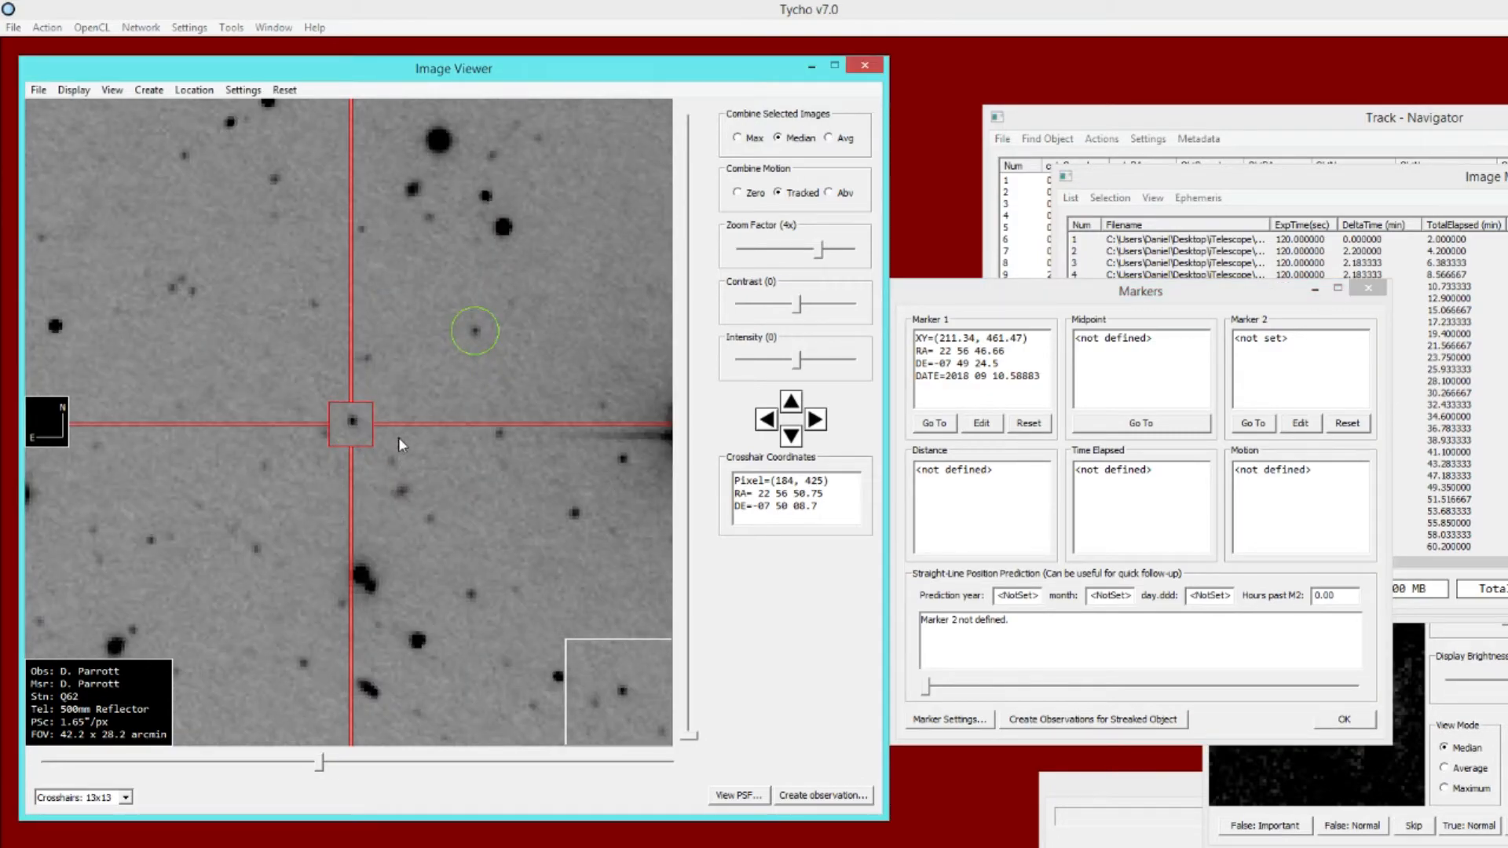
pyautogui.rightClick(416, 412)
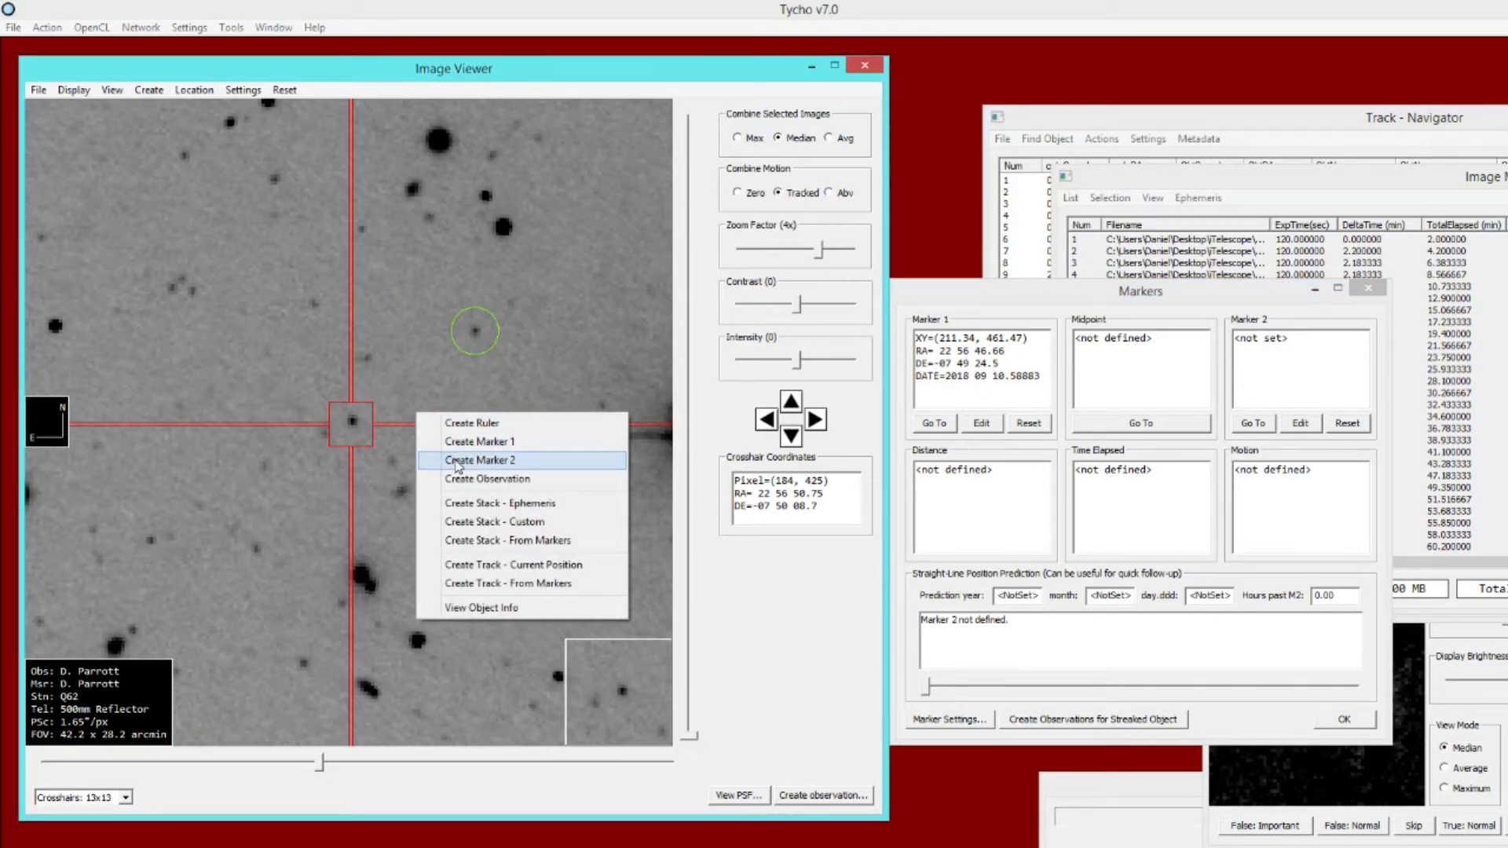
pyautogui.click(458, 465)
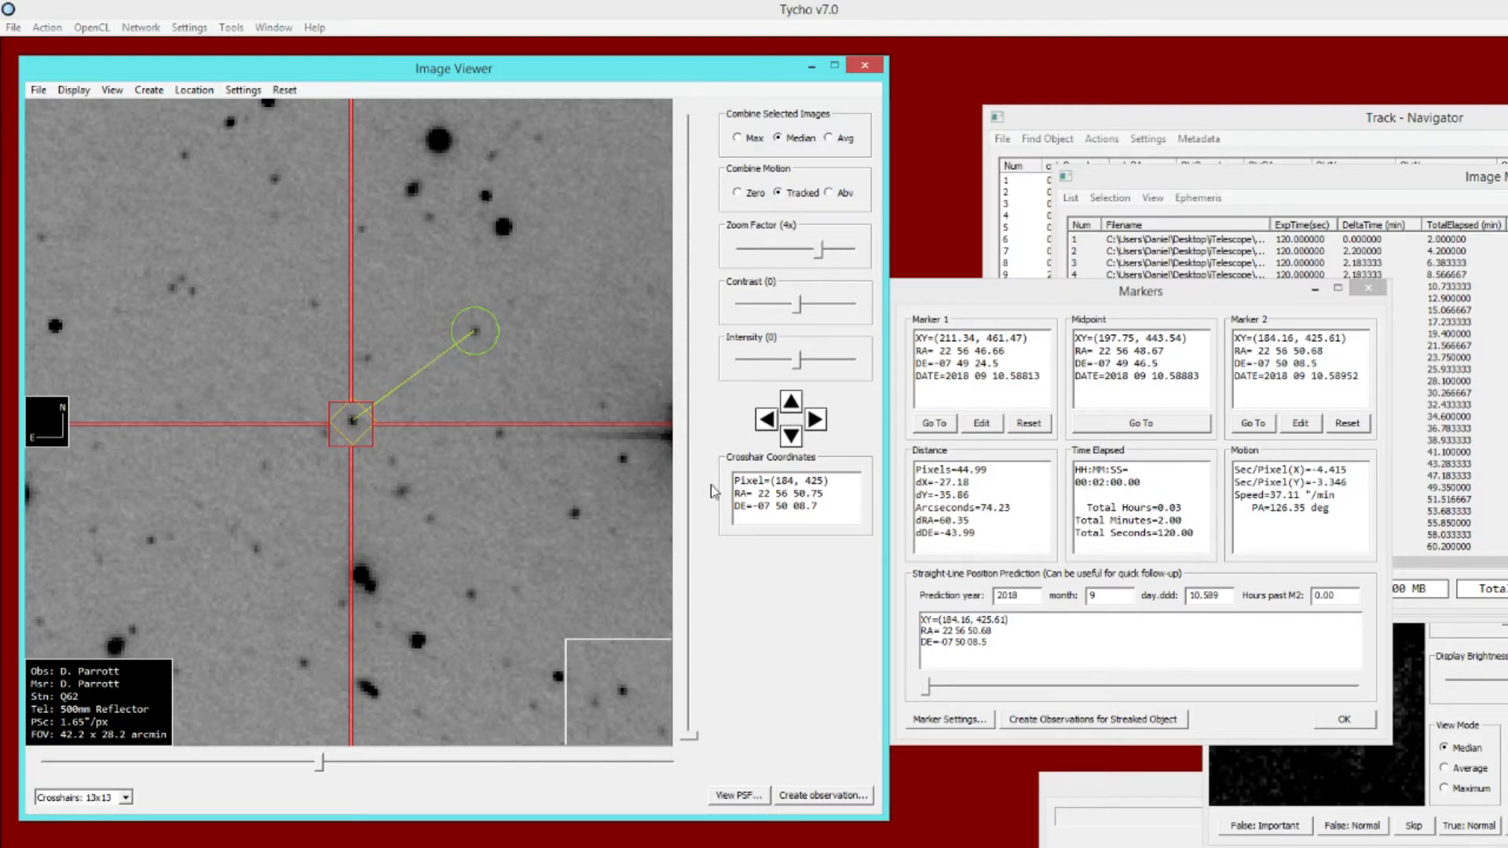
# - Enlarge the image to 8x and create a ruler from the star at Marker 1 to the star at Marker 2
pyautogui.moveTo(817, 257); pyautogui.dragTo(833, 251)
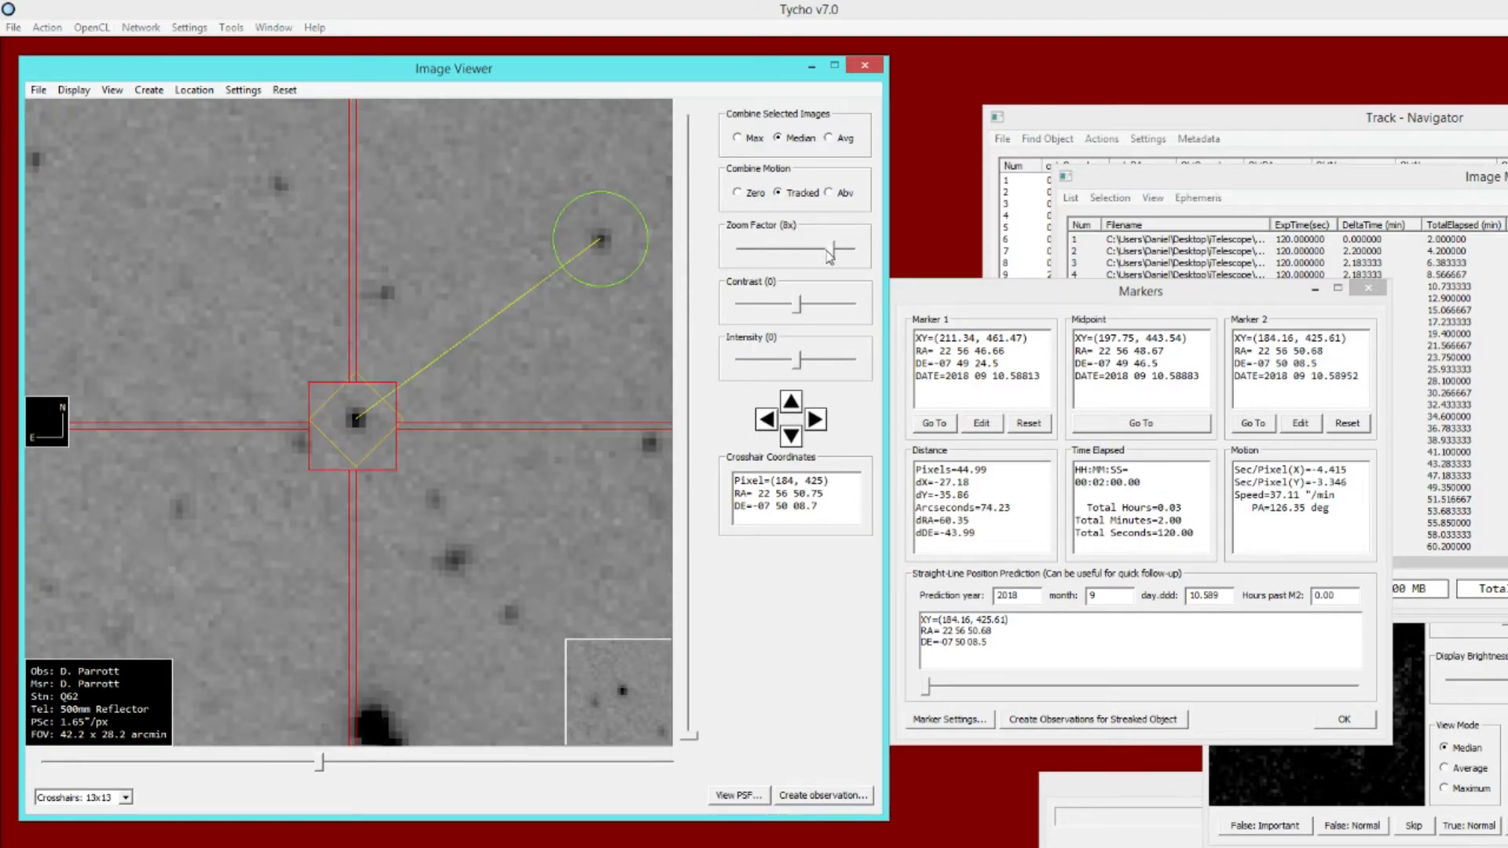
pyautogui.moveTo(466, 420); pyautogui.dragTo(415, 430)
pyautogui.moveTo(524, 371); pyautogui.dragTo(472, 384)
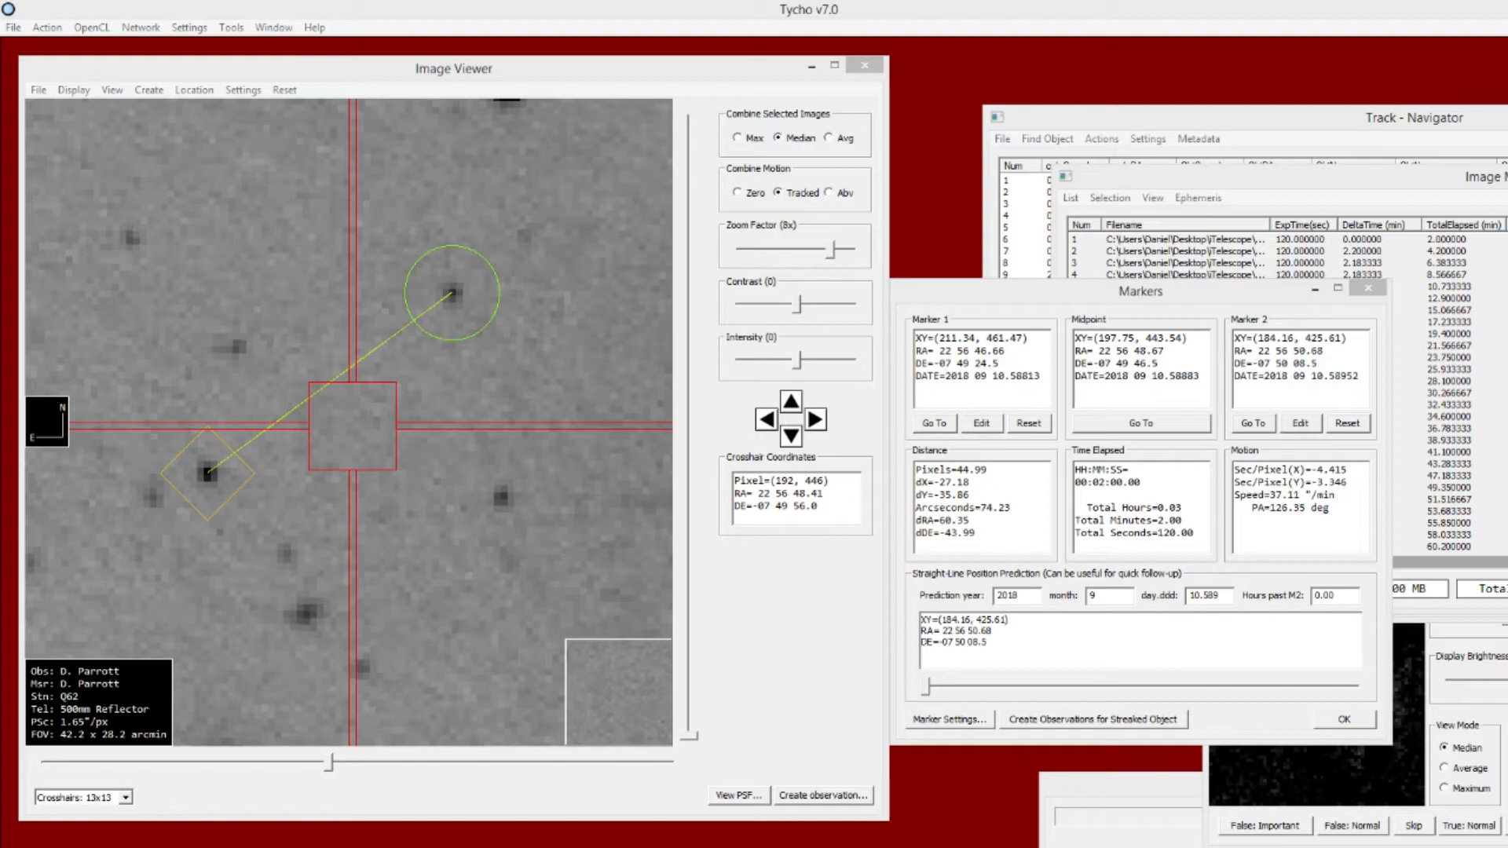
pyautogui.rightClick(438, 381)
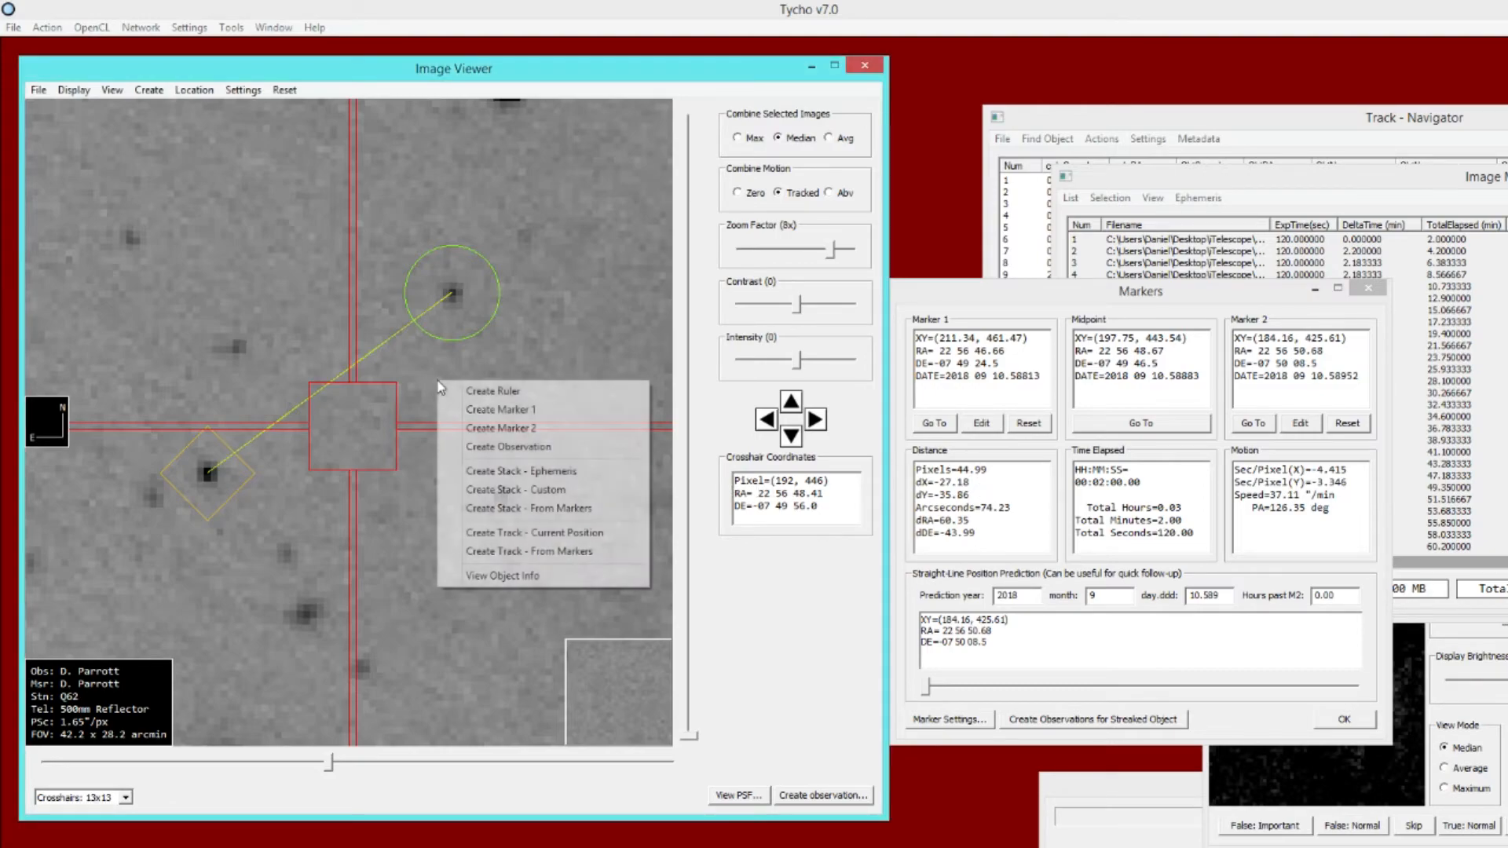
pyautogui.click(525, 390)
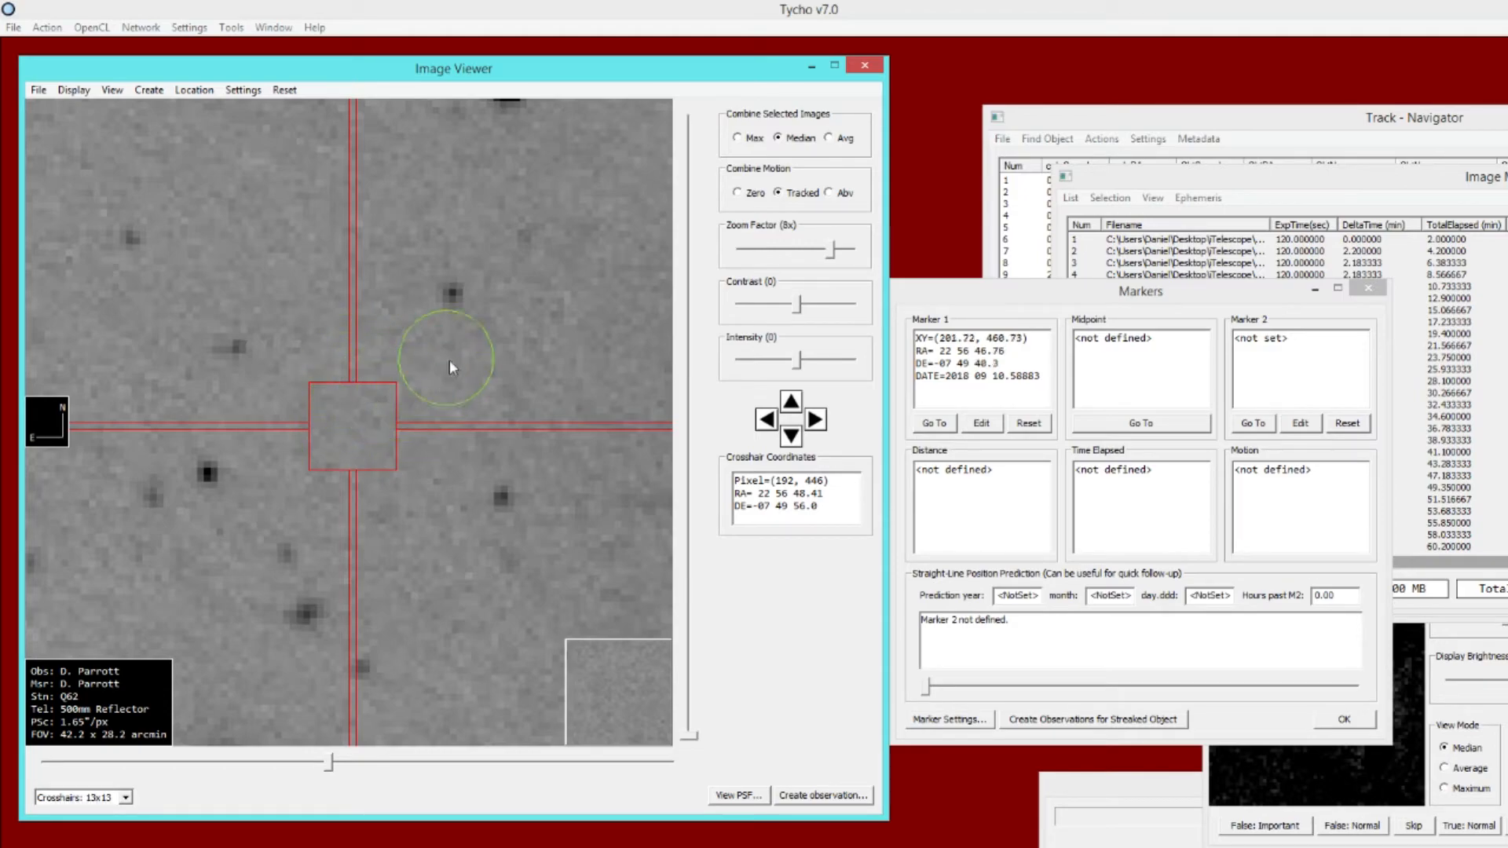
pyautogui.click(455, 296)
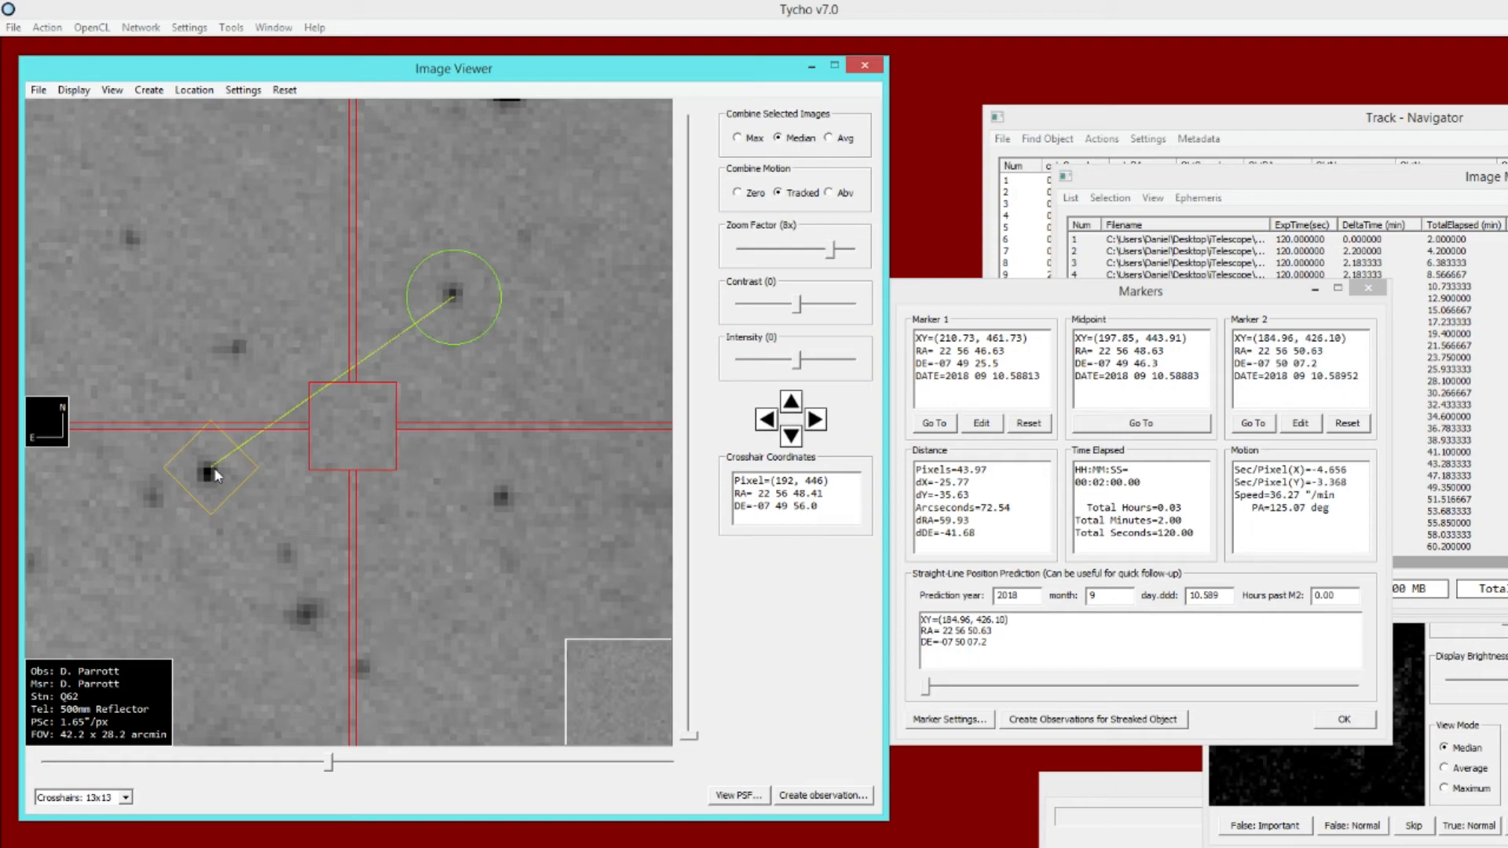
# - Edit Marker 1 and reposition it beside the star's darkest pixels at 32x zoom
pyautogui.moveTo(419, 416); pyautogui.dragTo(366, 485)
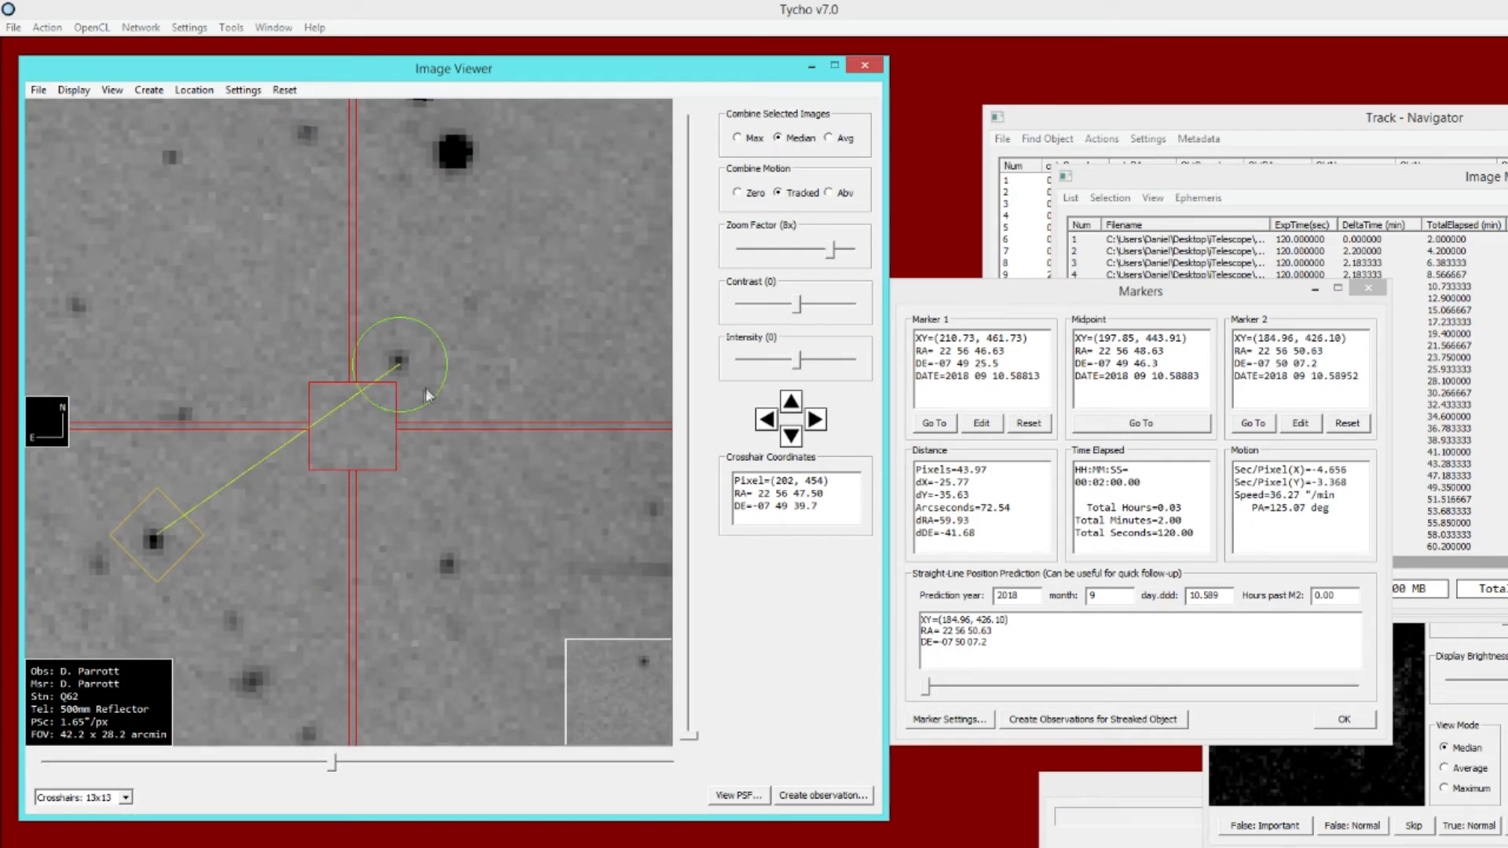
pyautogui.moveTo(427, 392); pyautogui.dragTo(405, 407)
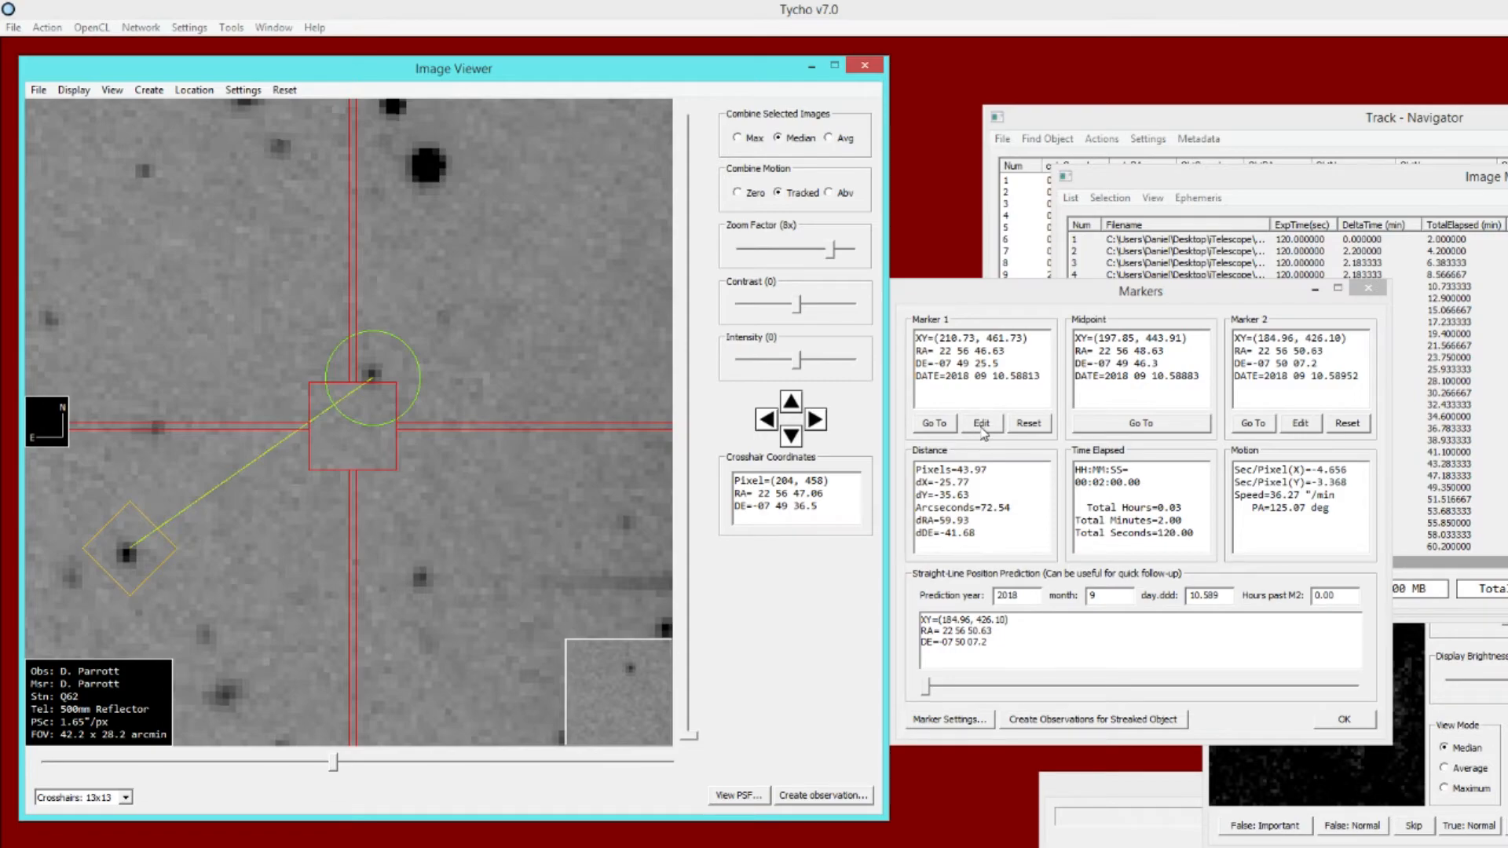
pyautogui.click(982, 422)
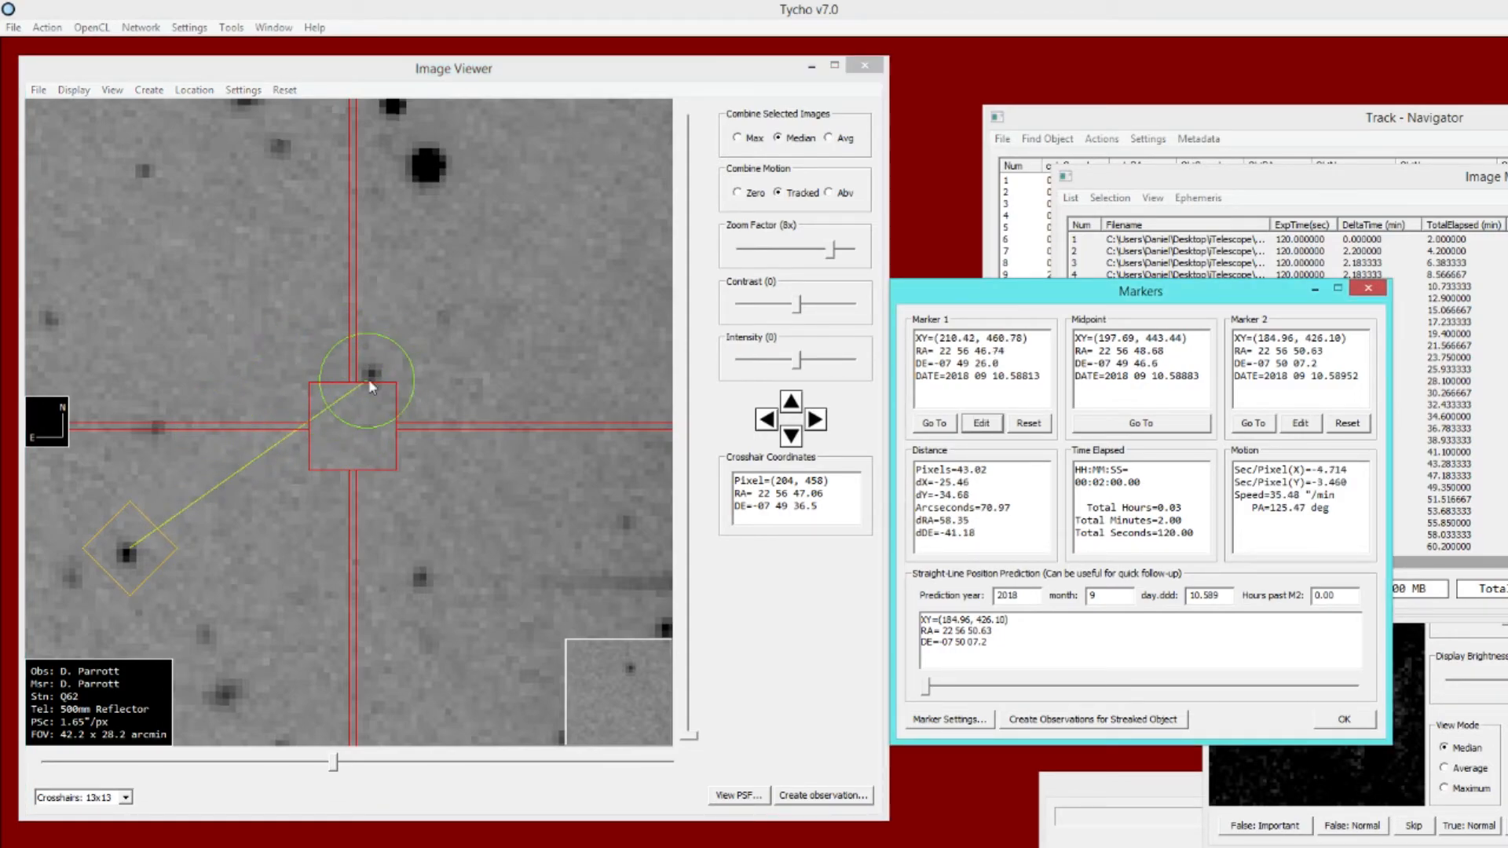
pyautogui.moveTo(833, 252); pyautogui.dragTo(857, 251)
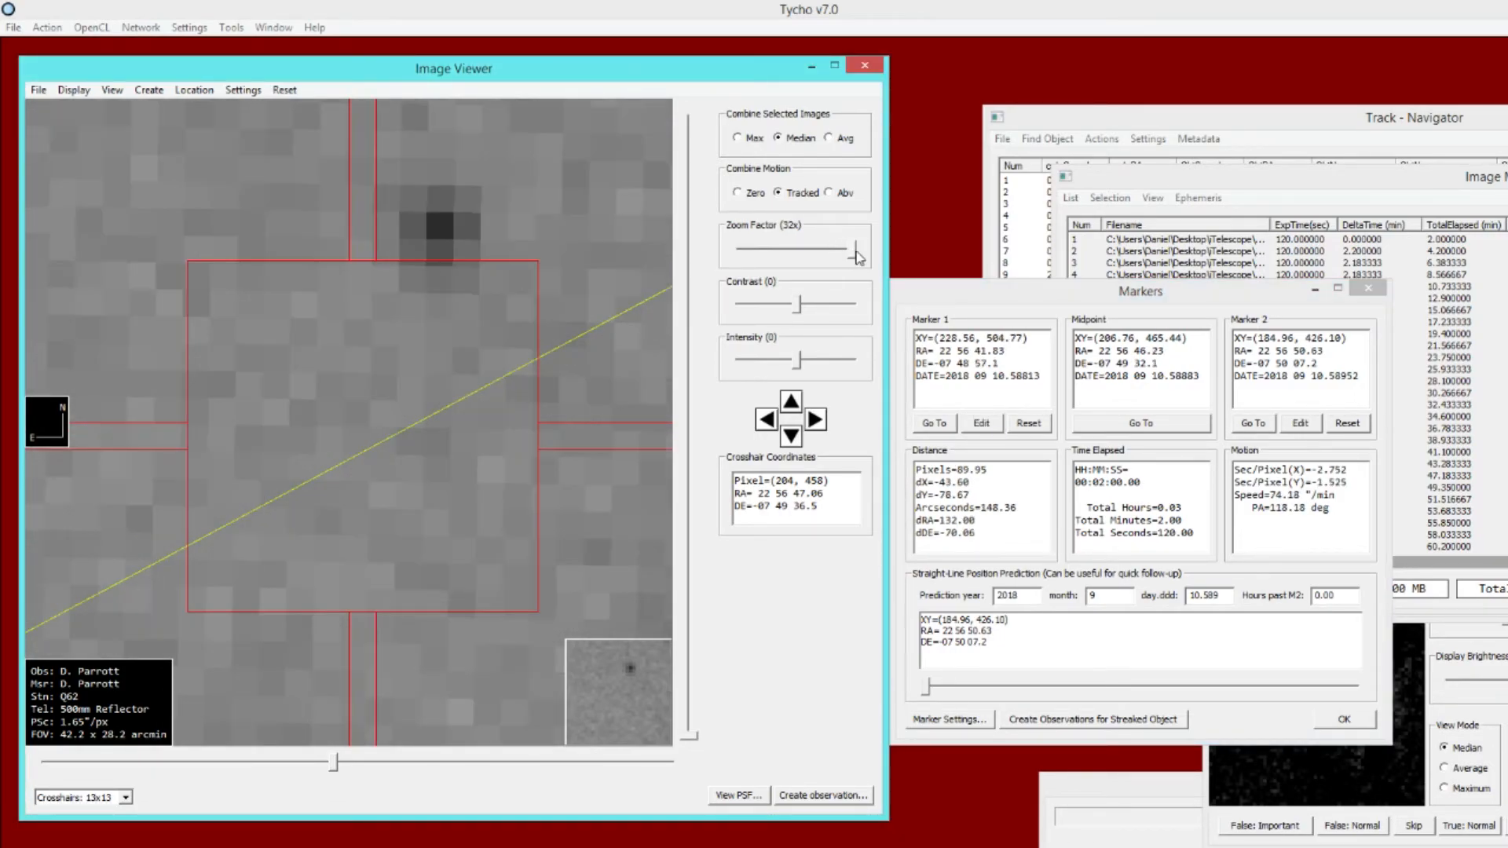
pyautogui.moveTo(541, 252); pyautogui.dragTo(505, 312)
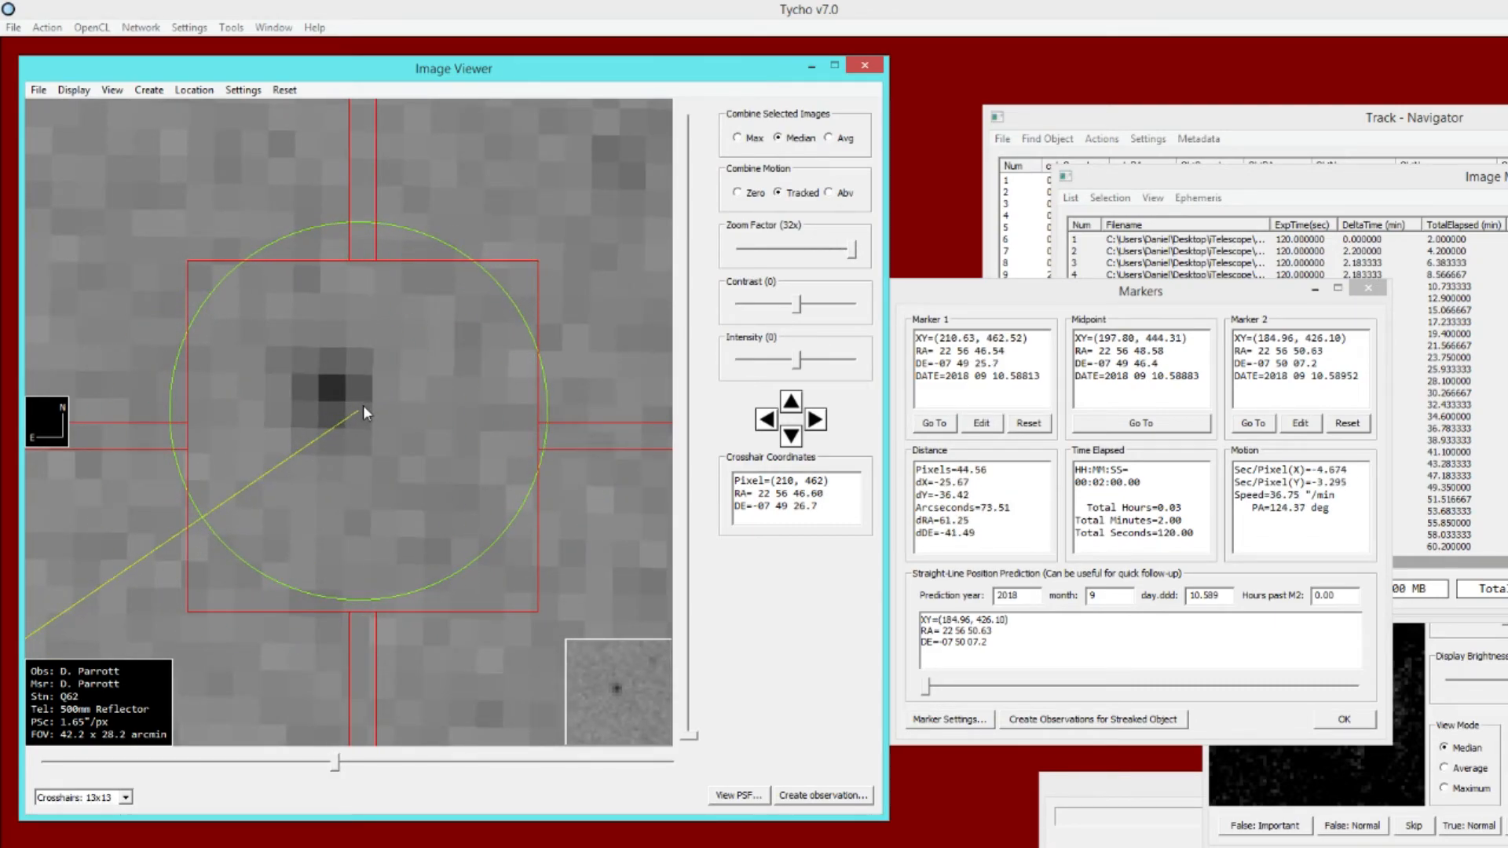
# - Return to 8x zoom with both markers in view and examine the distance between them in arcseconds
pyautogui.moveTo(853, 253); pyautogui.dragTo(812, 264)
pyautogui.moveTo(259, 567); pyautogui.dragTo(319, 475)
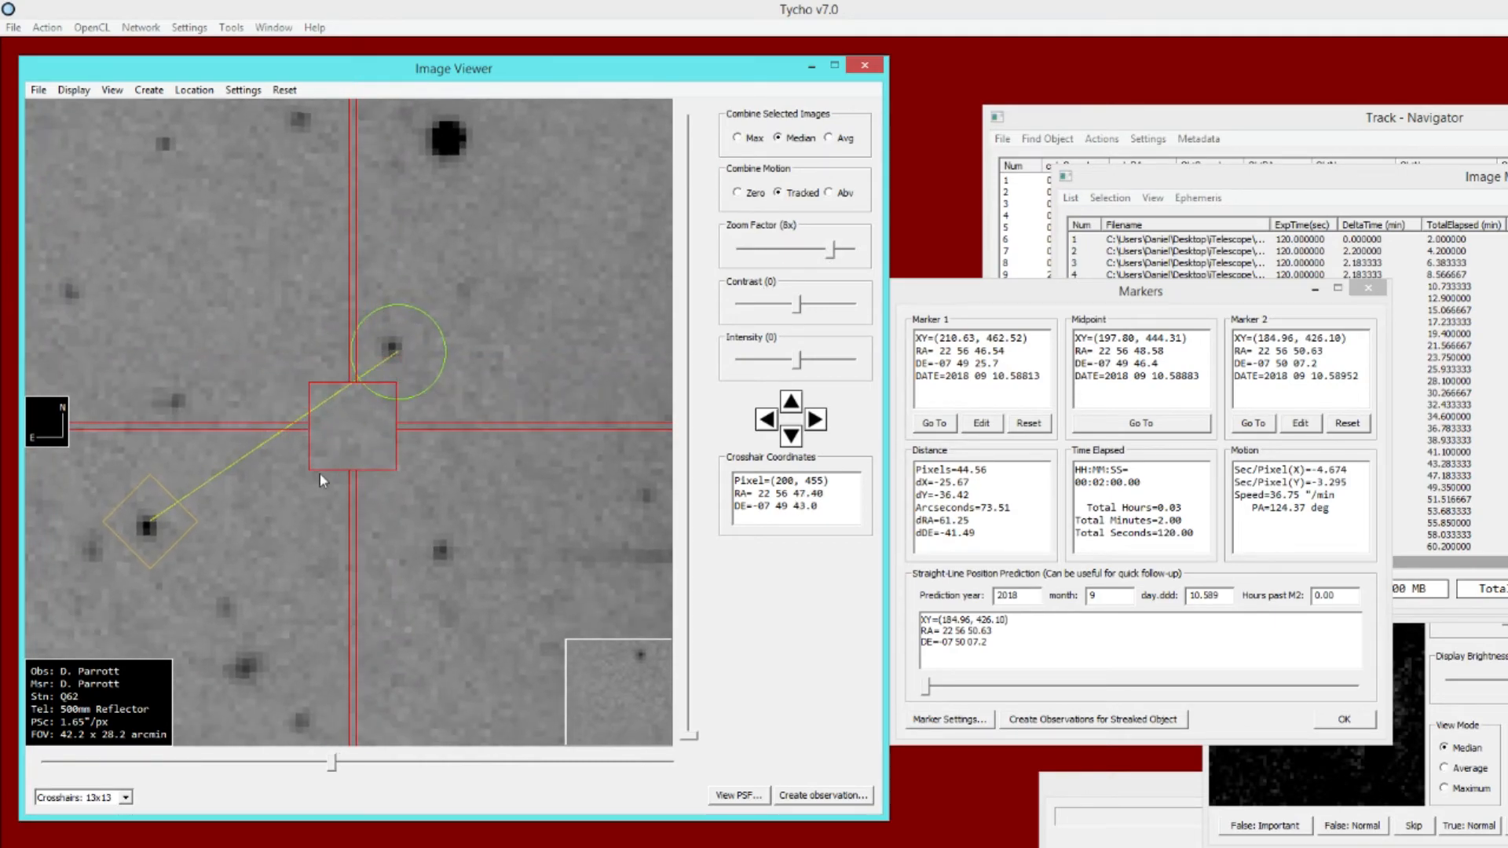
pyautogui.click(982, 509)
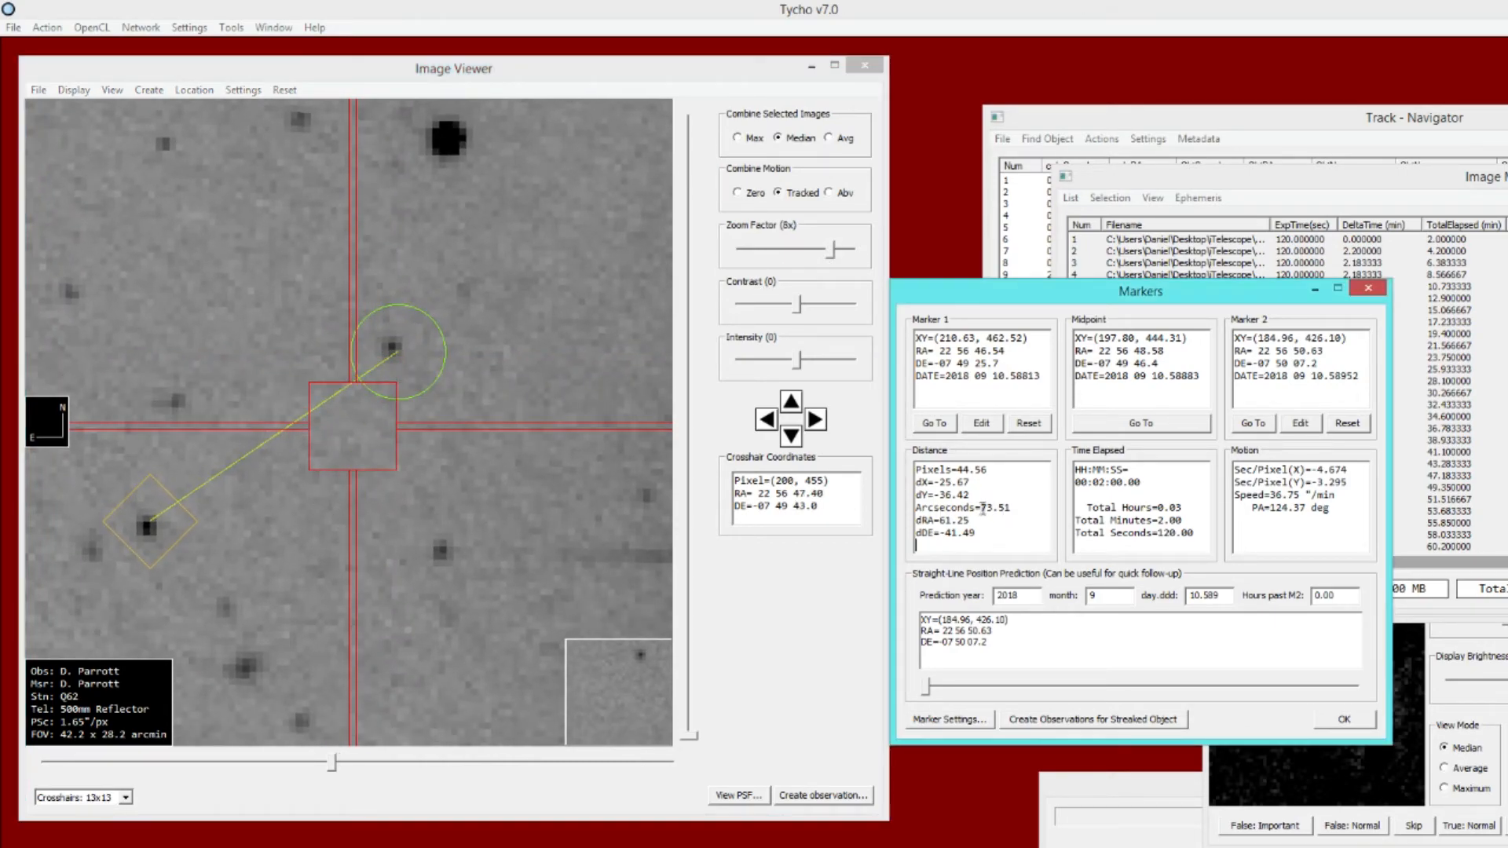
pyautogui.moveTo(981, 507); pyautogui.dragTo(1021, 507)
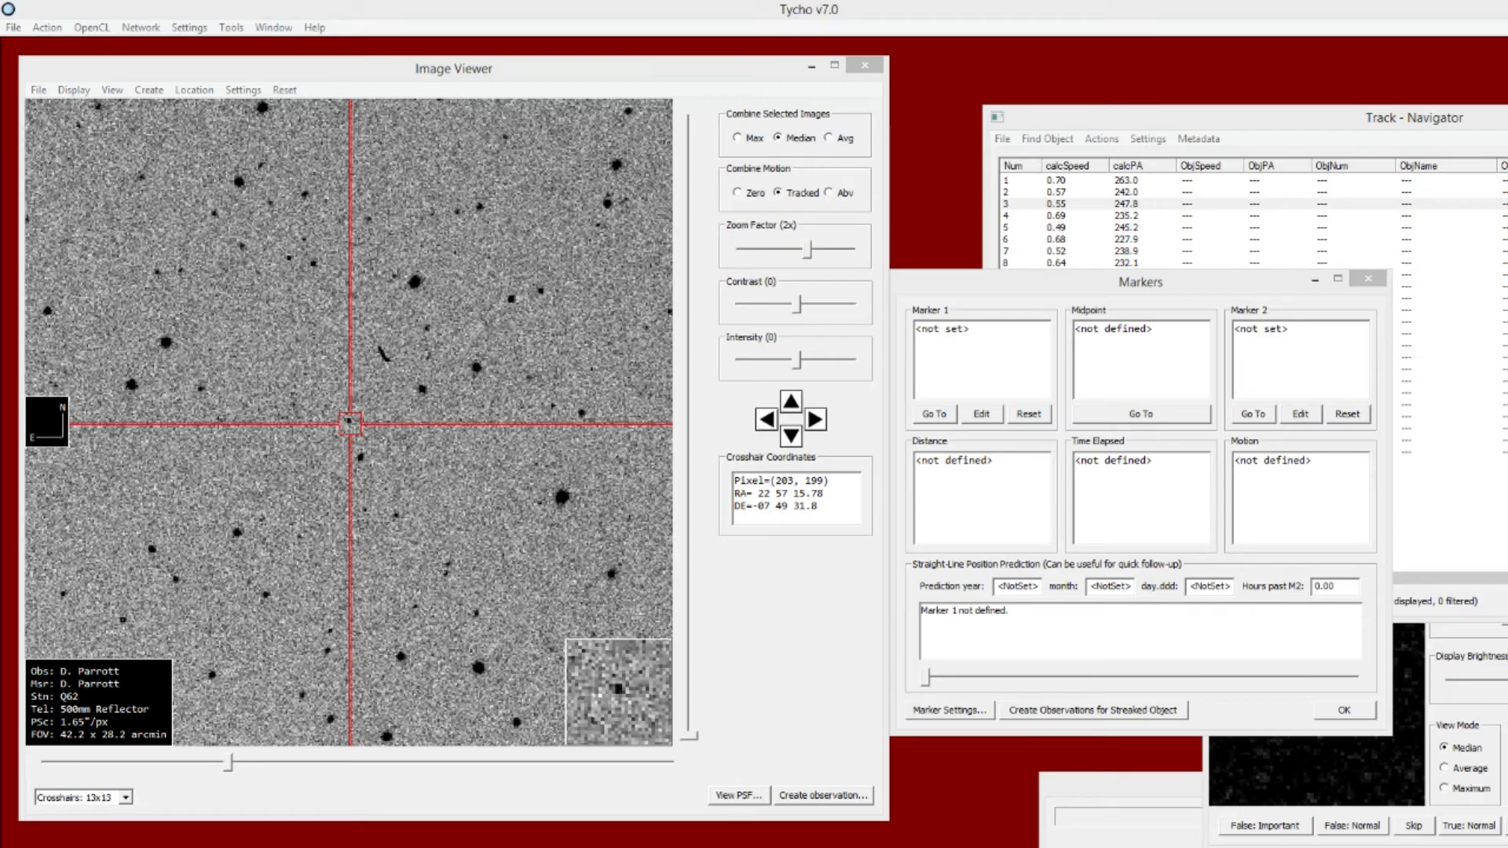
# - Center the crosshairs on the tracked object in the stacked image and create Marker 1 on it
pyautogui.click(353, 425)
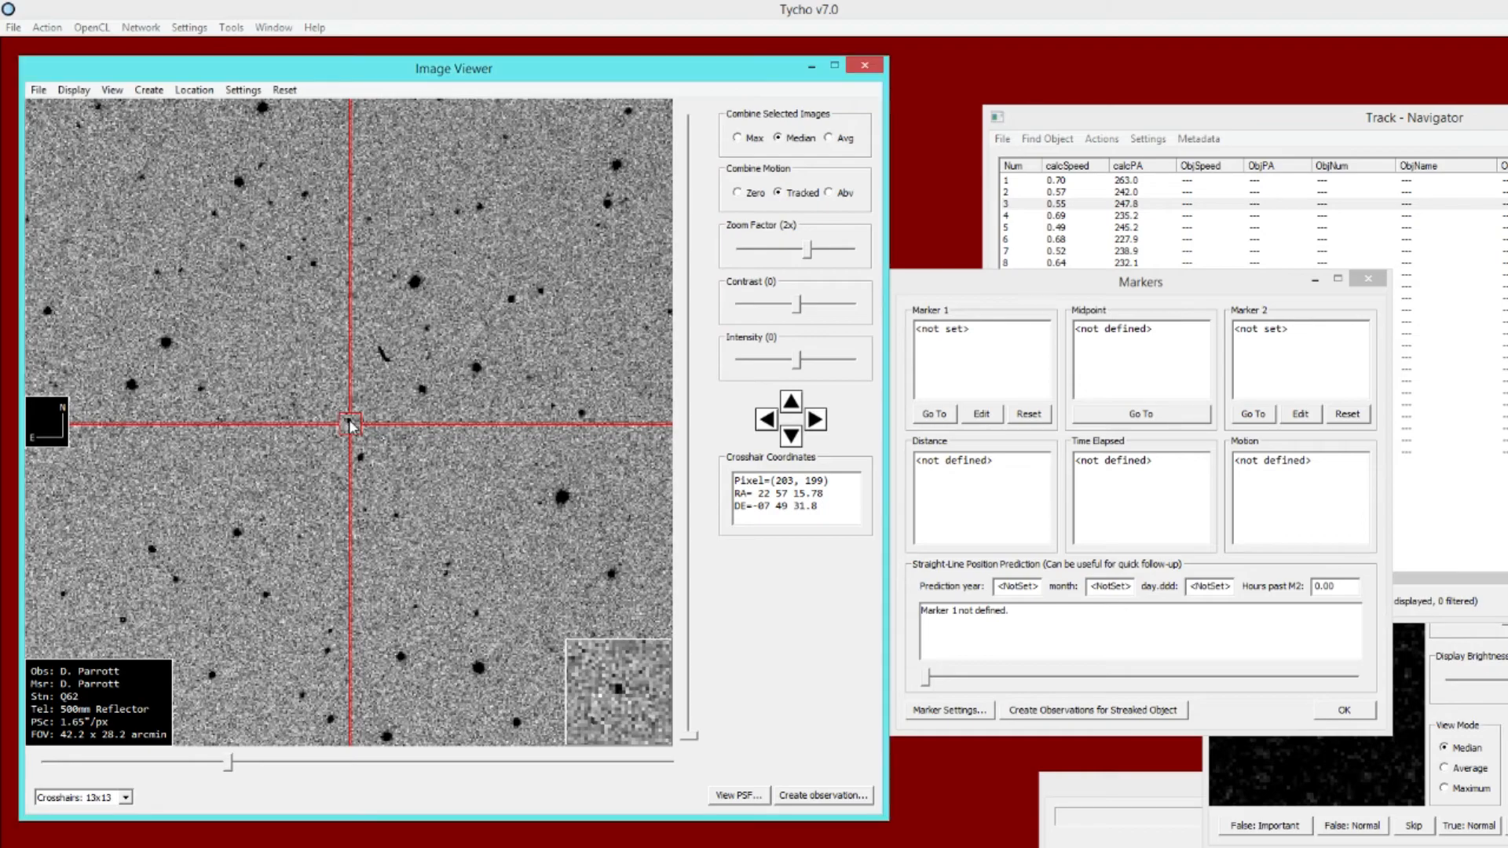
pyautogui.rightClick(381, 424)
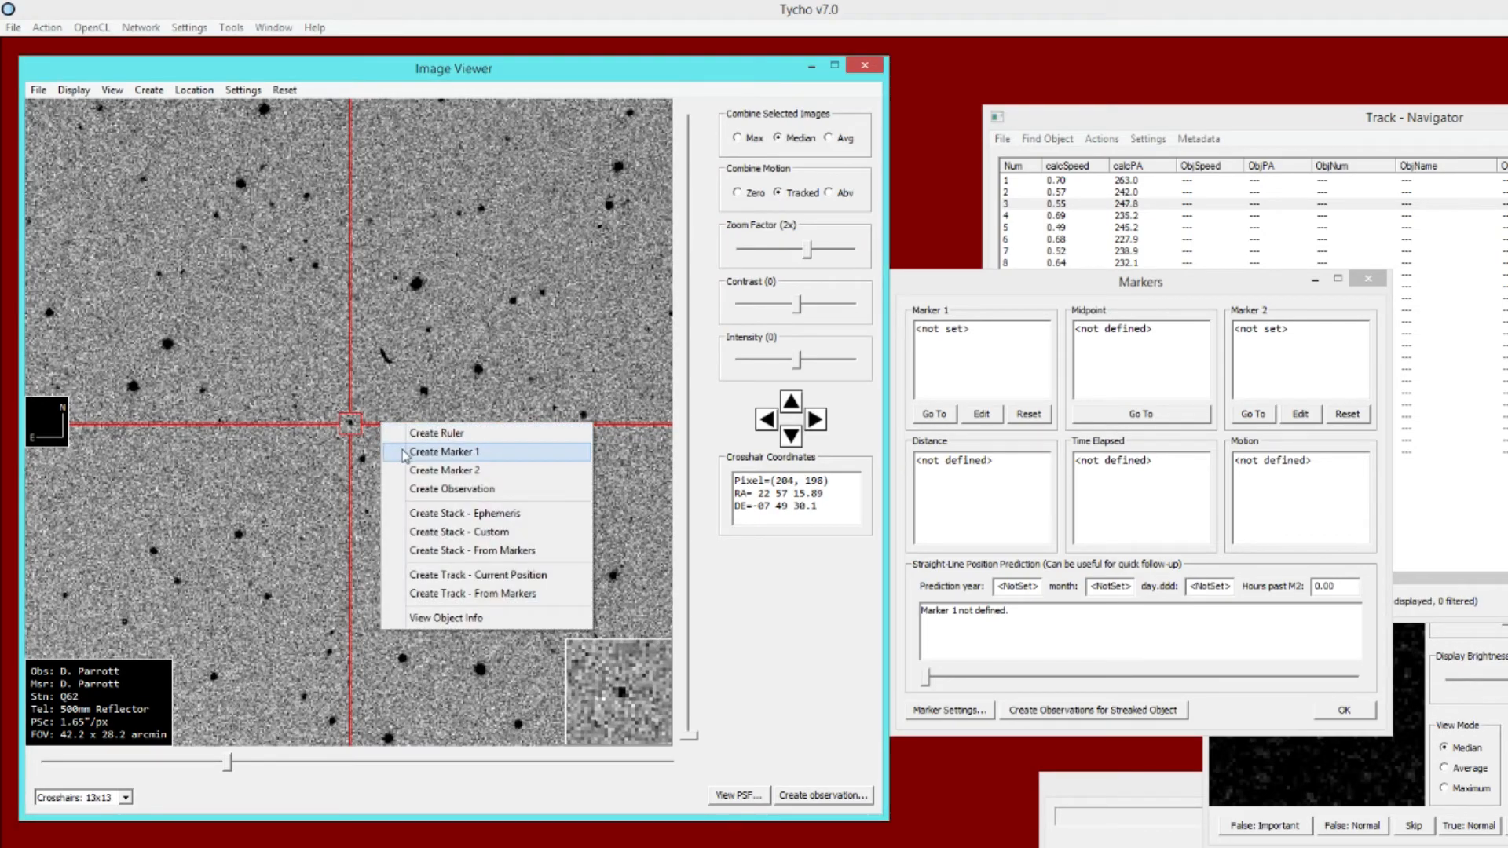
pyautogui.click(445, 454)
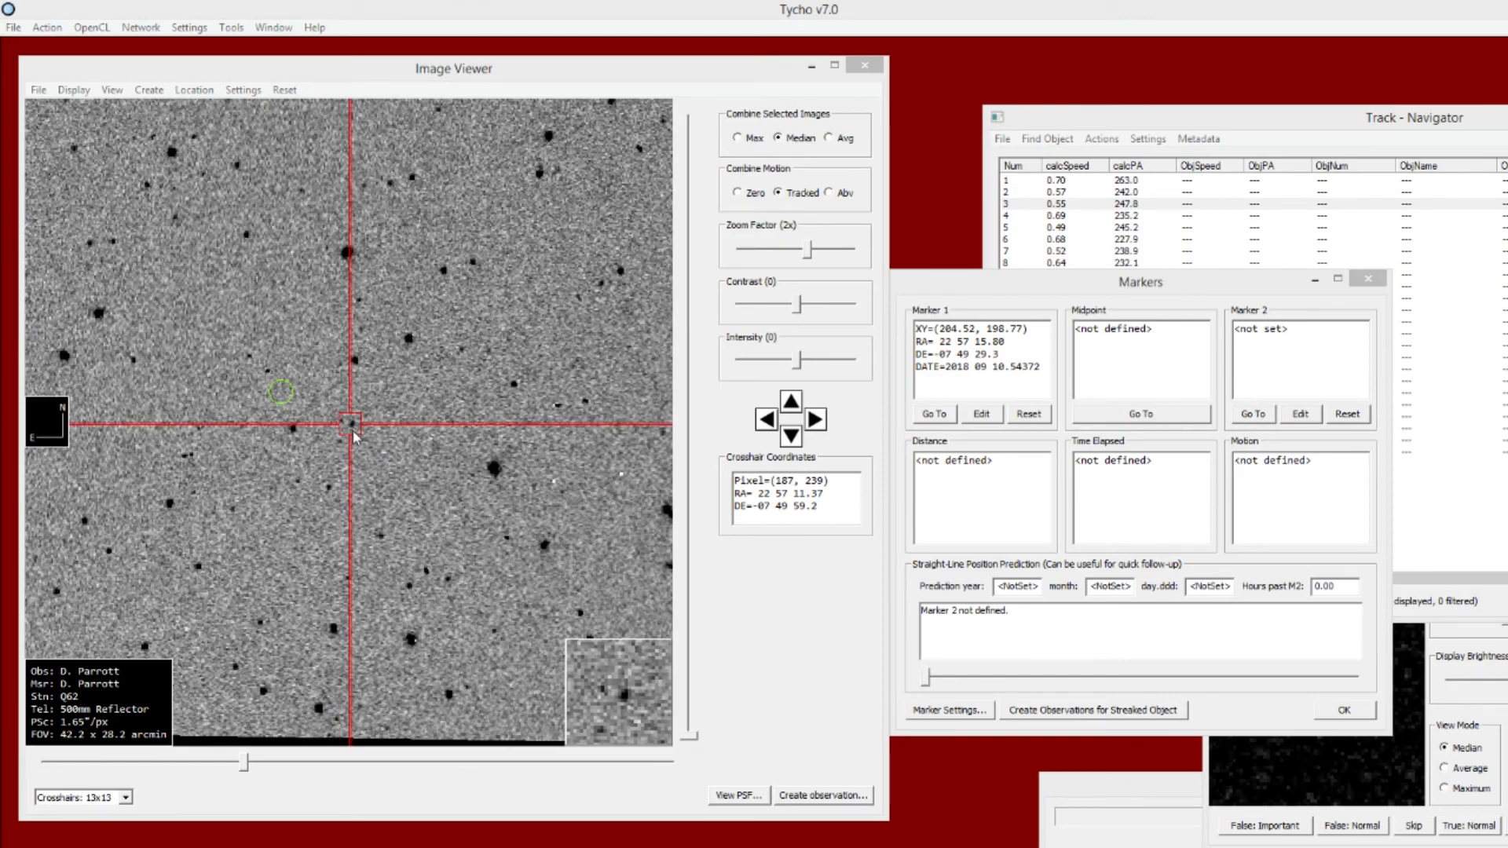
# - Center the crosshairs on the object's position in the later image and create Marker 2 on it
pyautogui.click(352, 428)
pyautogui.rightClick(381, 442)
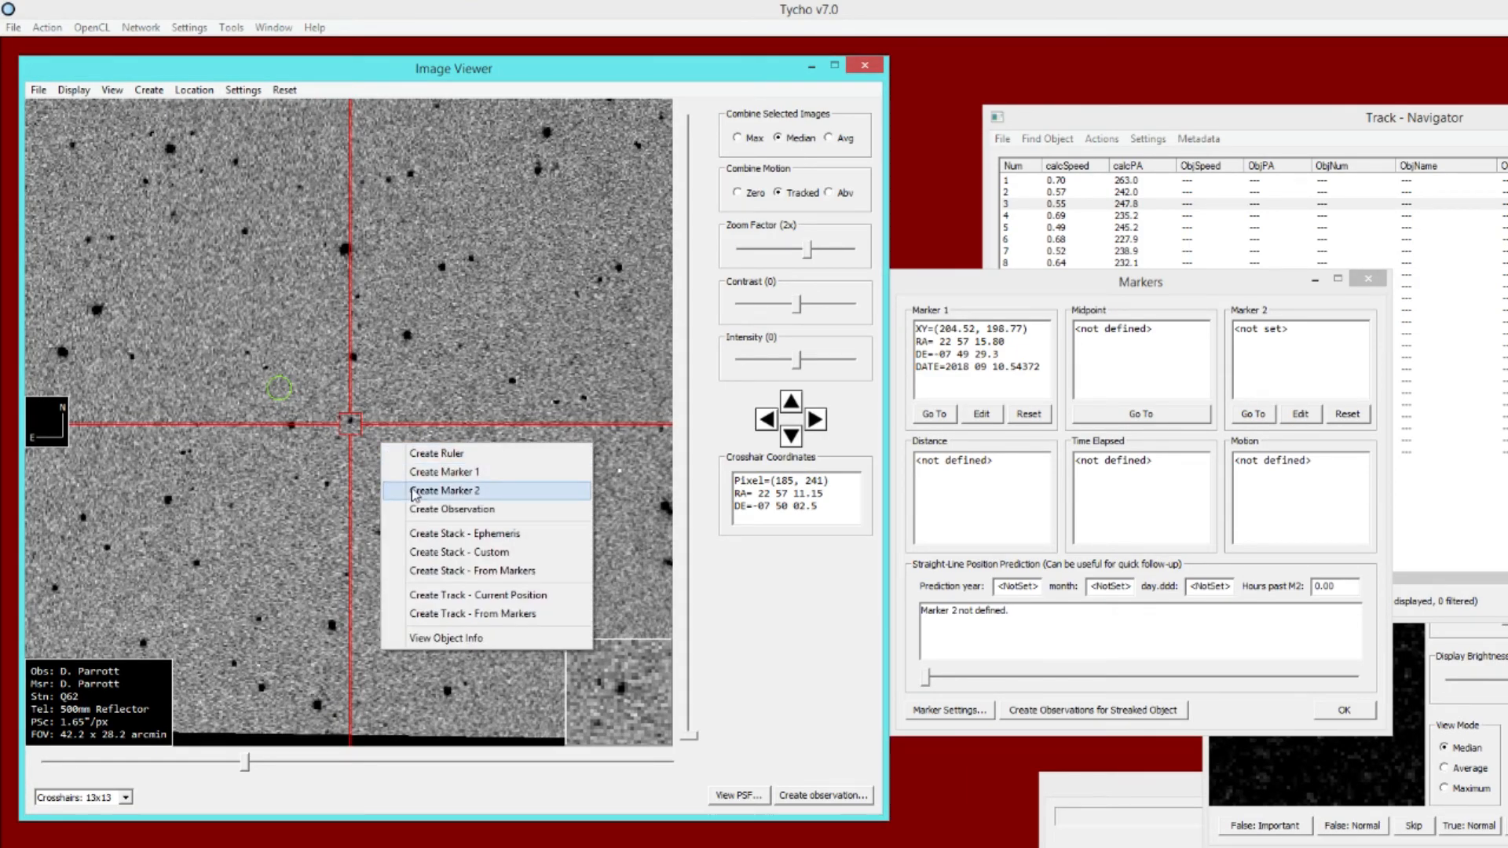
pyautogui.click(414, 491)
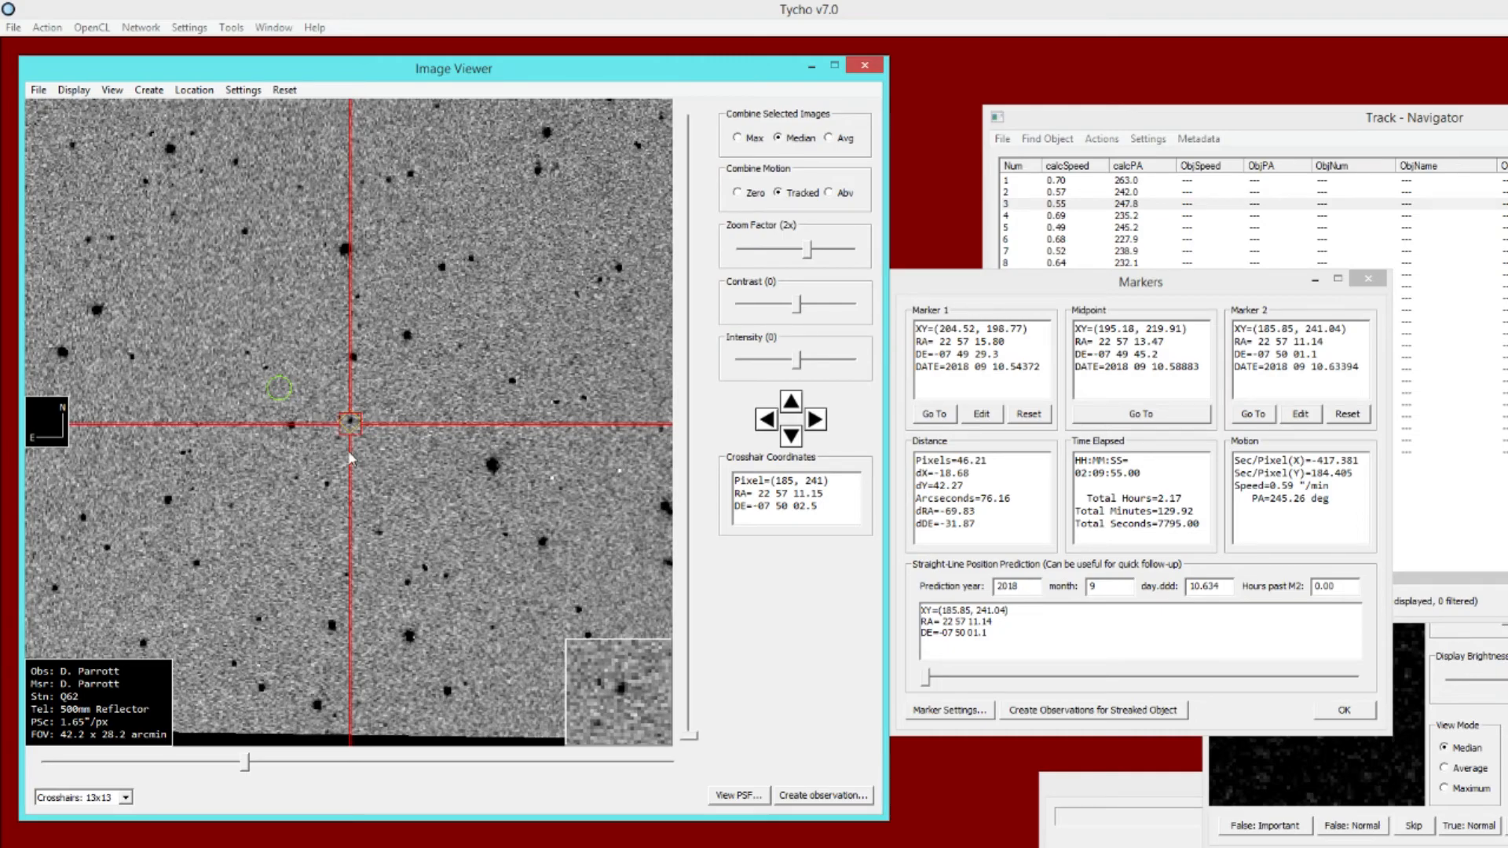
# - Extend the straight-line position prediction to 7.44 hours past Marker 2, and reset it to 0 hours
pyautogui.moveTo(1013, 281); pyautogui.dragTo(898, 276)
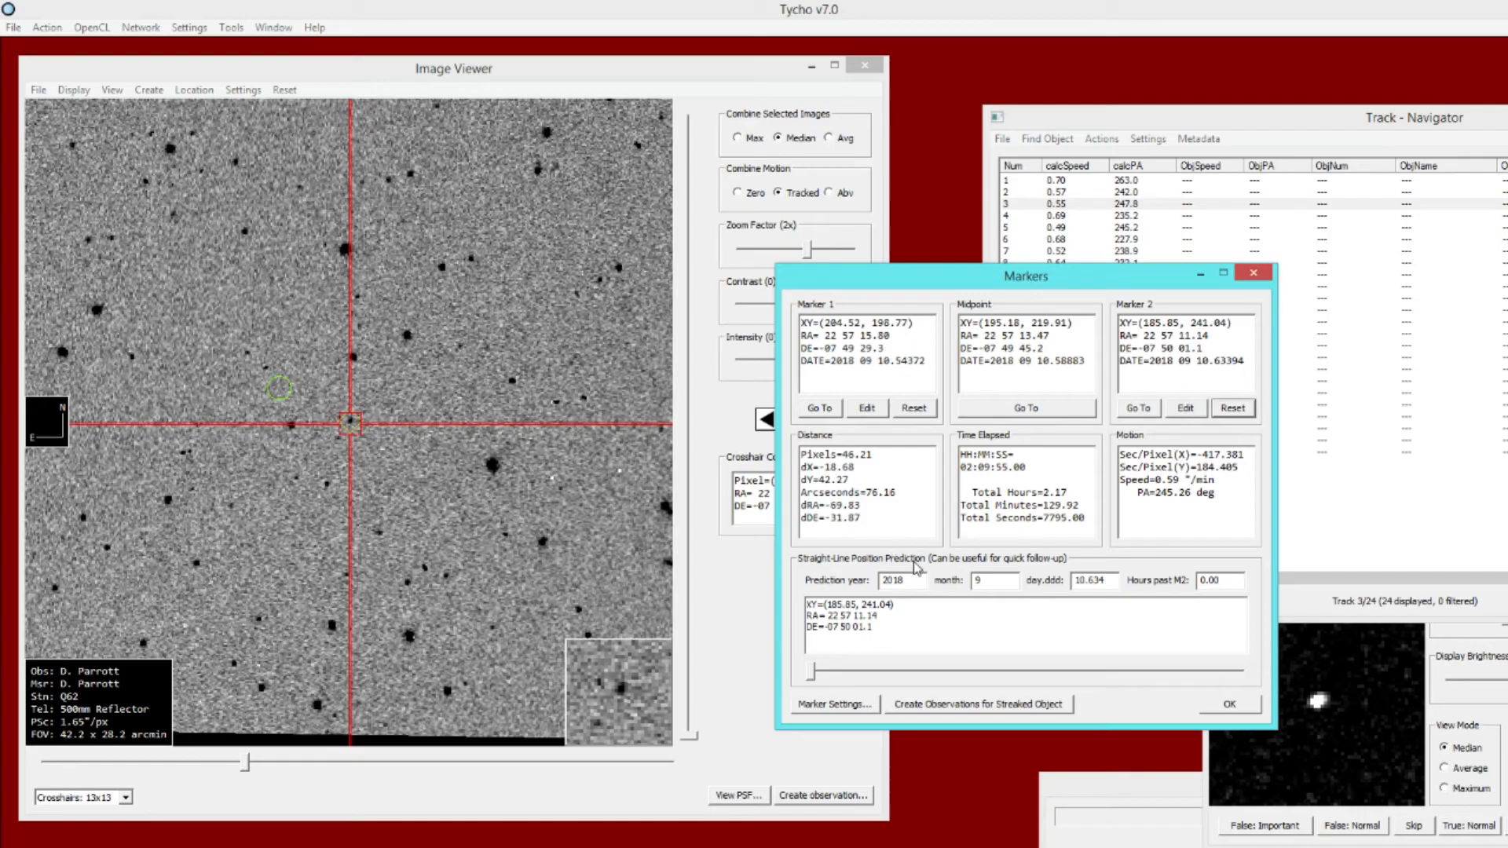
pyautogui.moveTo(813, 676); pyautogui.dragTo(879, 680)
pyautogui.moveTo(1239, 582); pyautogui.dragTo(1181, 584)
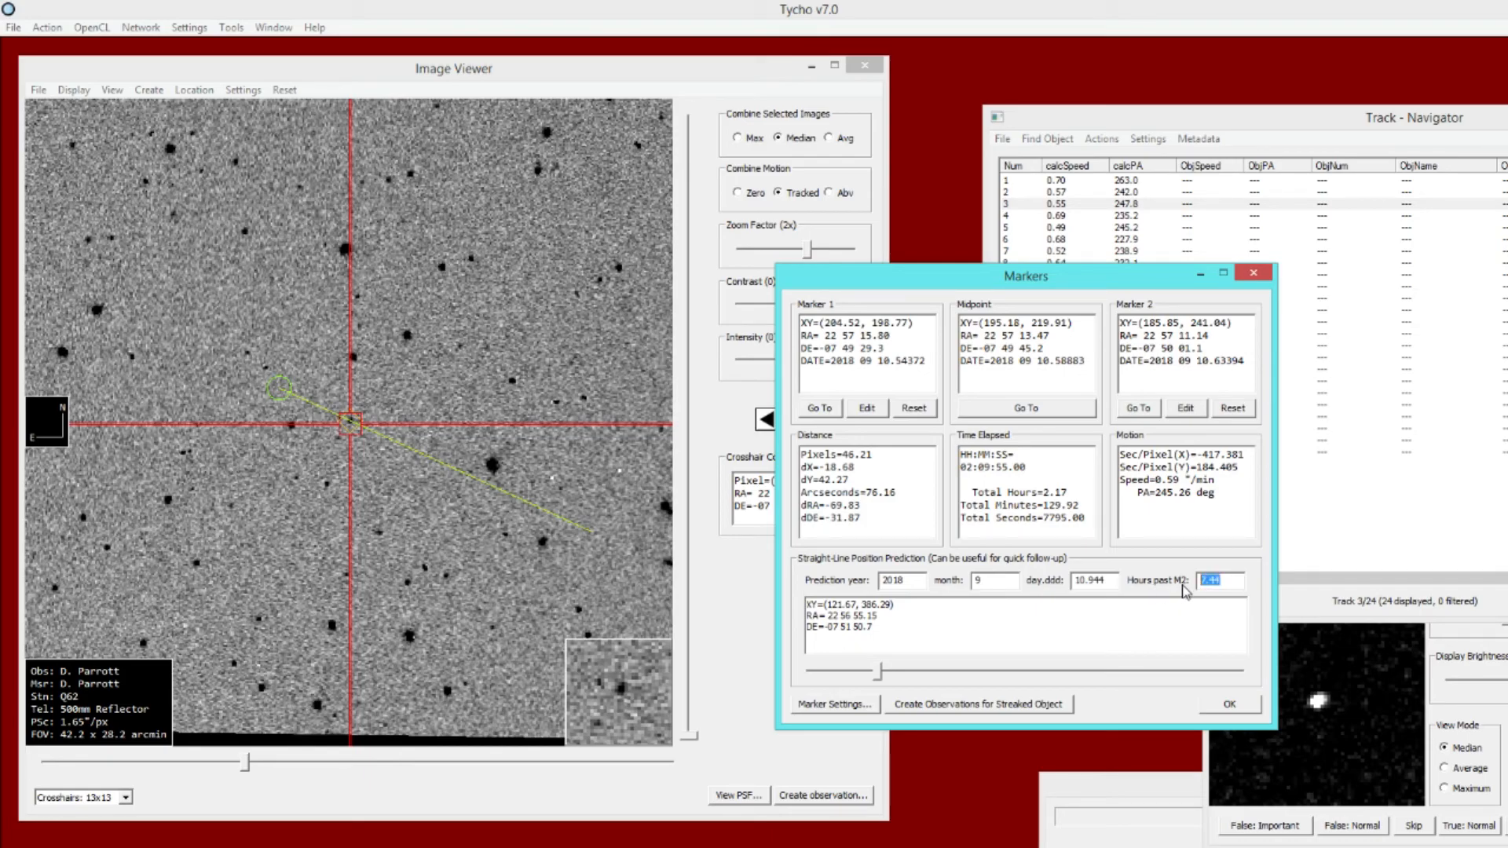
pyautogui.write('0')
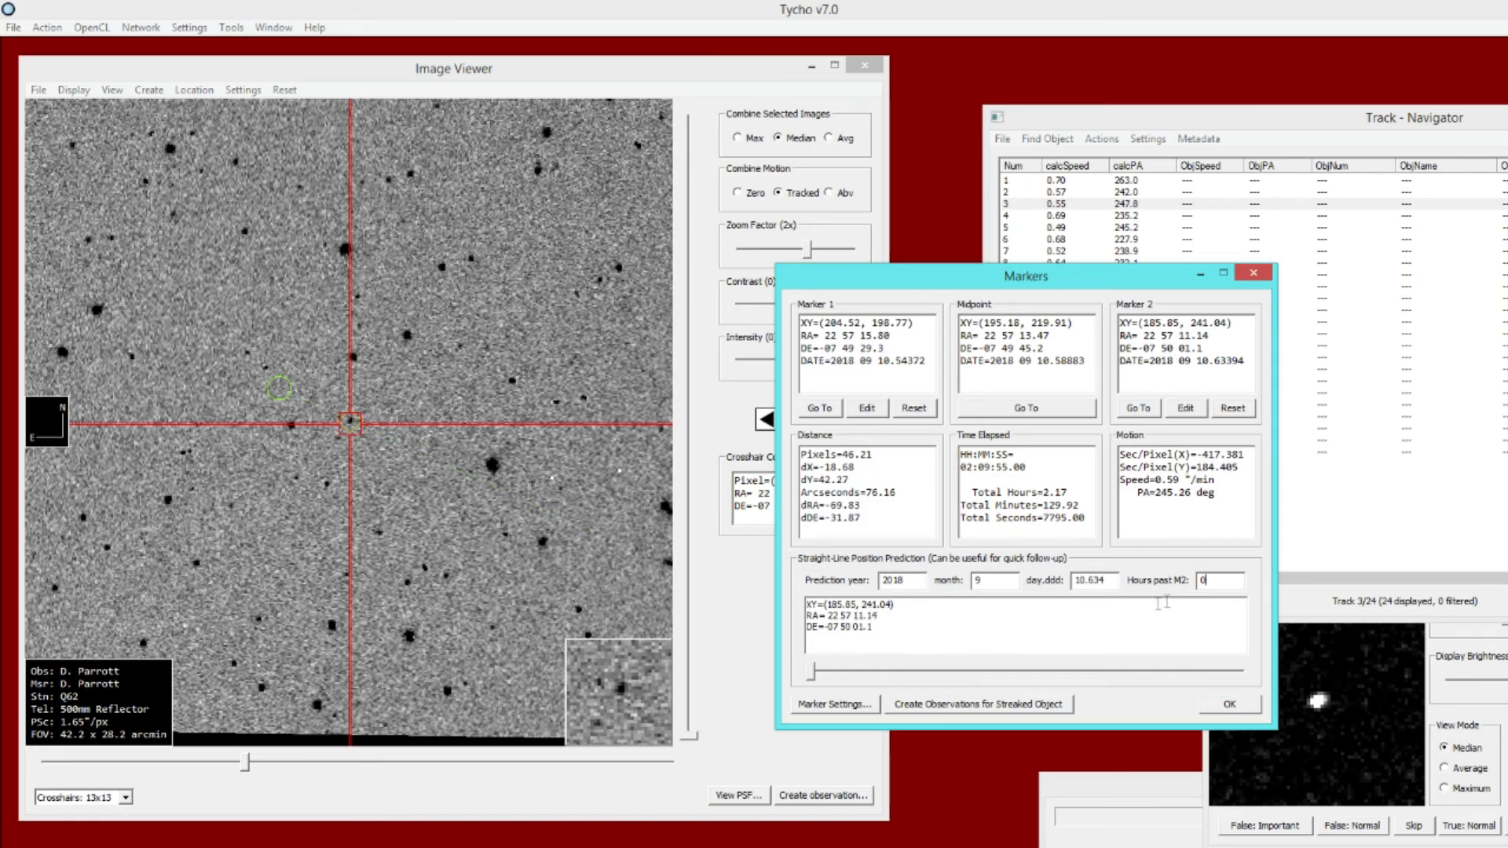
# - Set the position prediction to 1 hour past Marker 2 and view the end of the predicted path at 8x zoom
pyautogui.doubleClick(1205, 581)
pyautogui.write('1')
pyautogui.moveTo(818, 272)
pyautogui.mouseDown()
pyautogui.moveTo(853, 276)
pyautogui.moveTo(831, 252)
pyautogui.mouseUp()
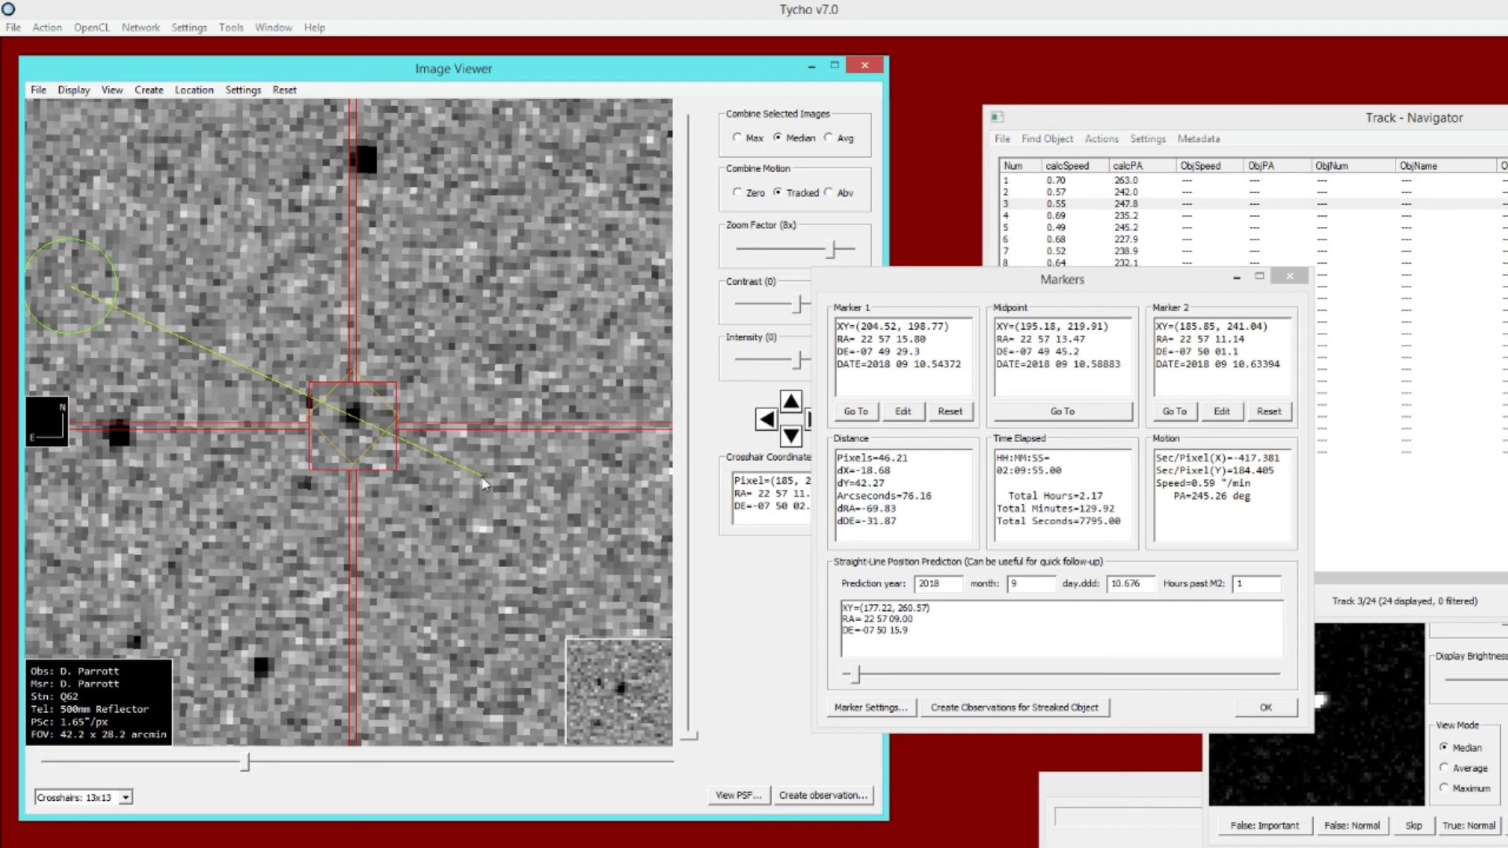
pyautogui.moveTo(566, 445); pyautogui.dragTo(511, 431)
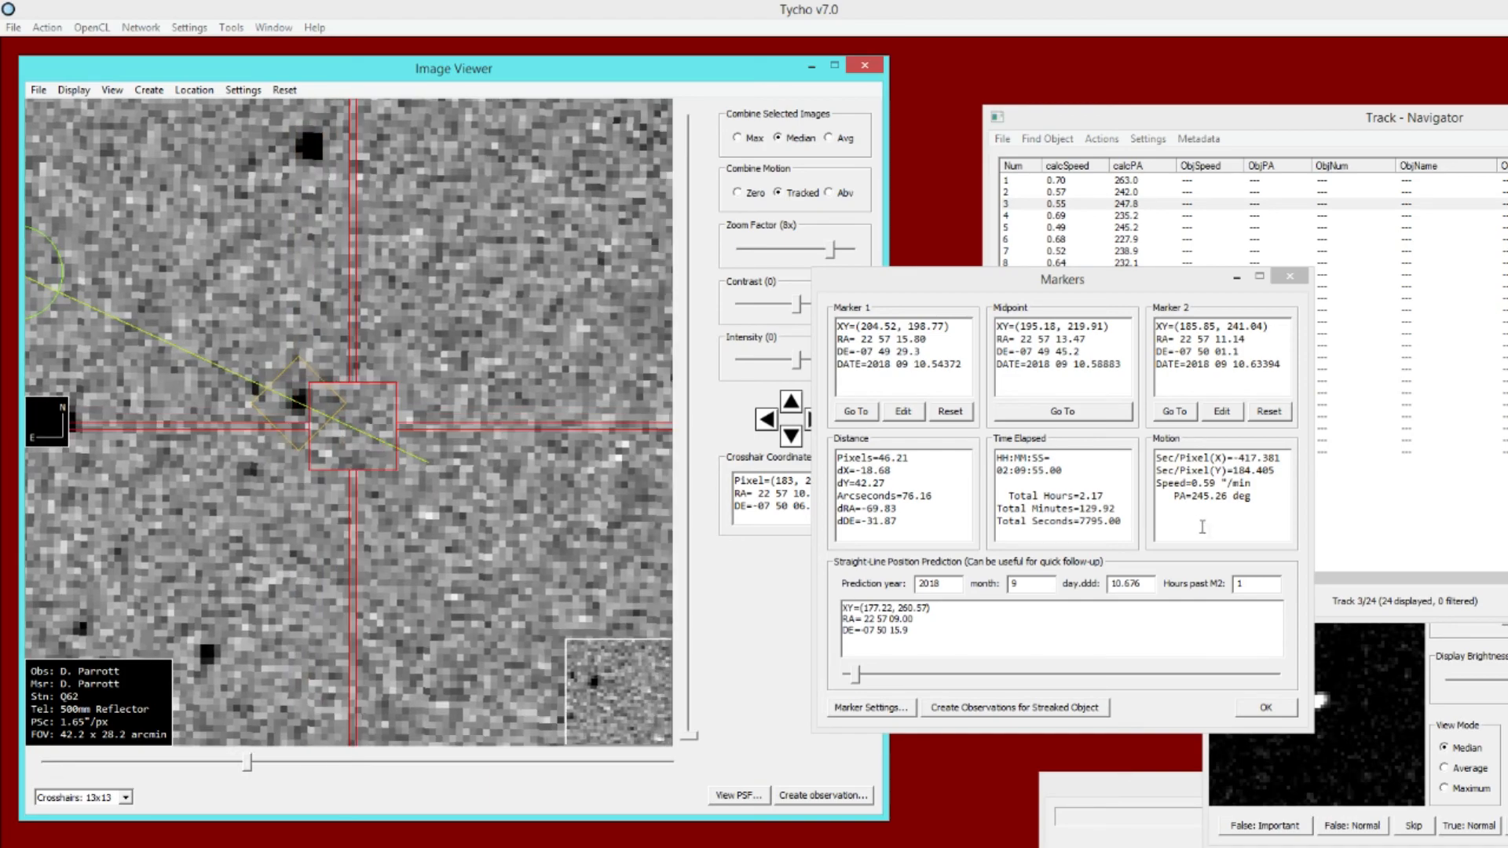
# - Set the position prediction to 2 hours past Marker 2 and view the predicted path at 2x zoom
pyautogui.doubleClick(1249, 586)
pyautogui.write('2')
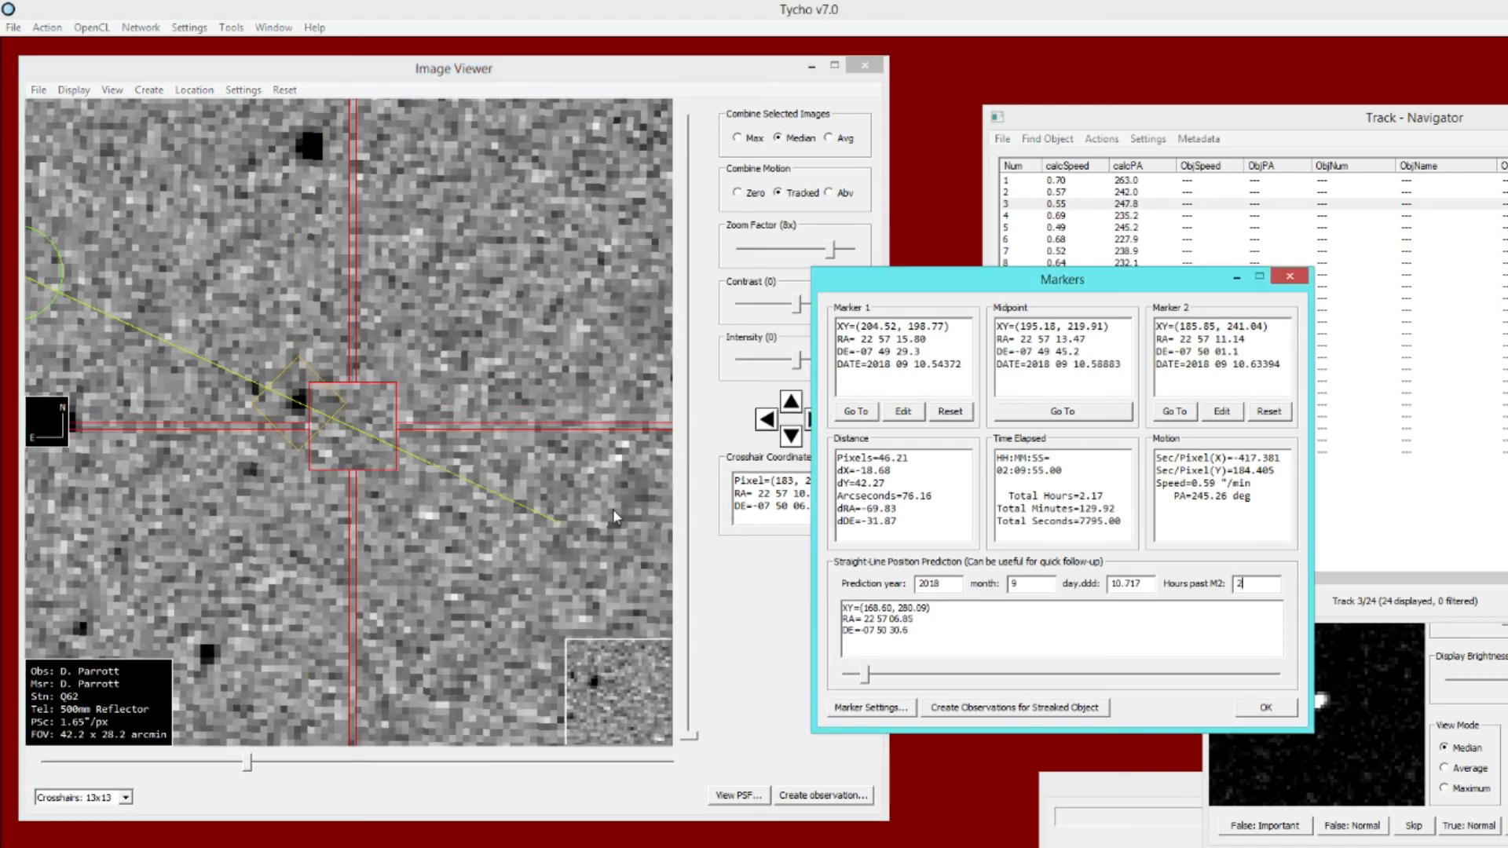
pyautogui.click(542, 532)
pyautogui.moveTo(837, 250); pyautogui.dragTo(814, 253)
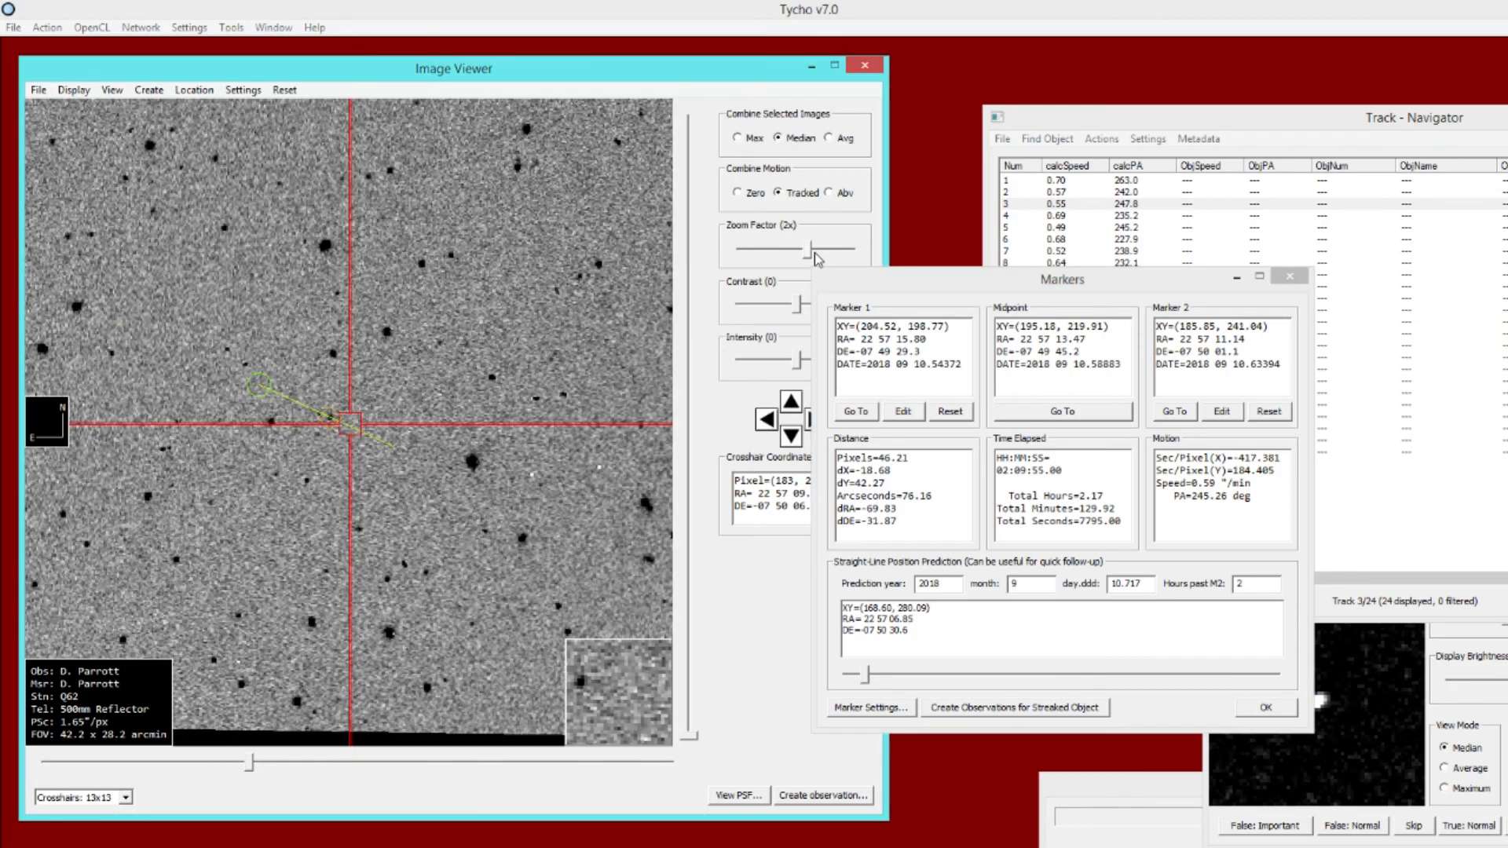
# - Extend the straight-line position prediction to 4.13 hours past Marker 2
pyautogui.doubleClick(1248, 583)
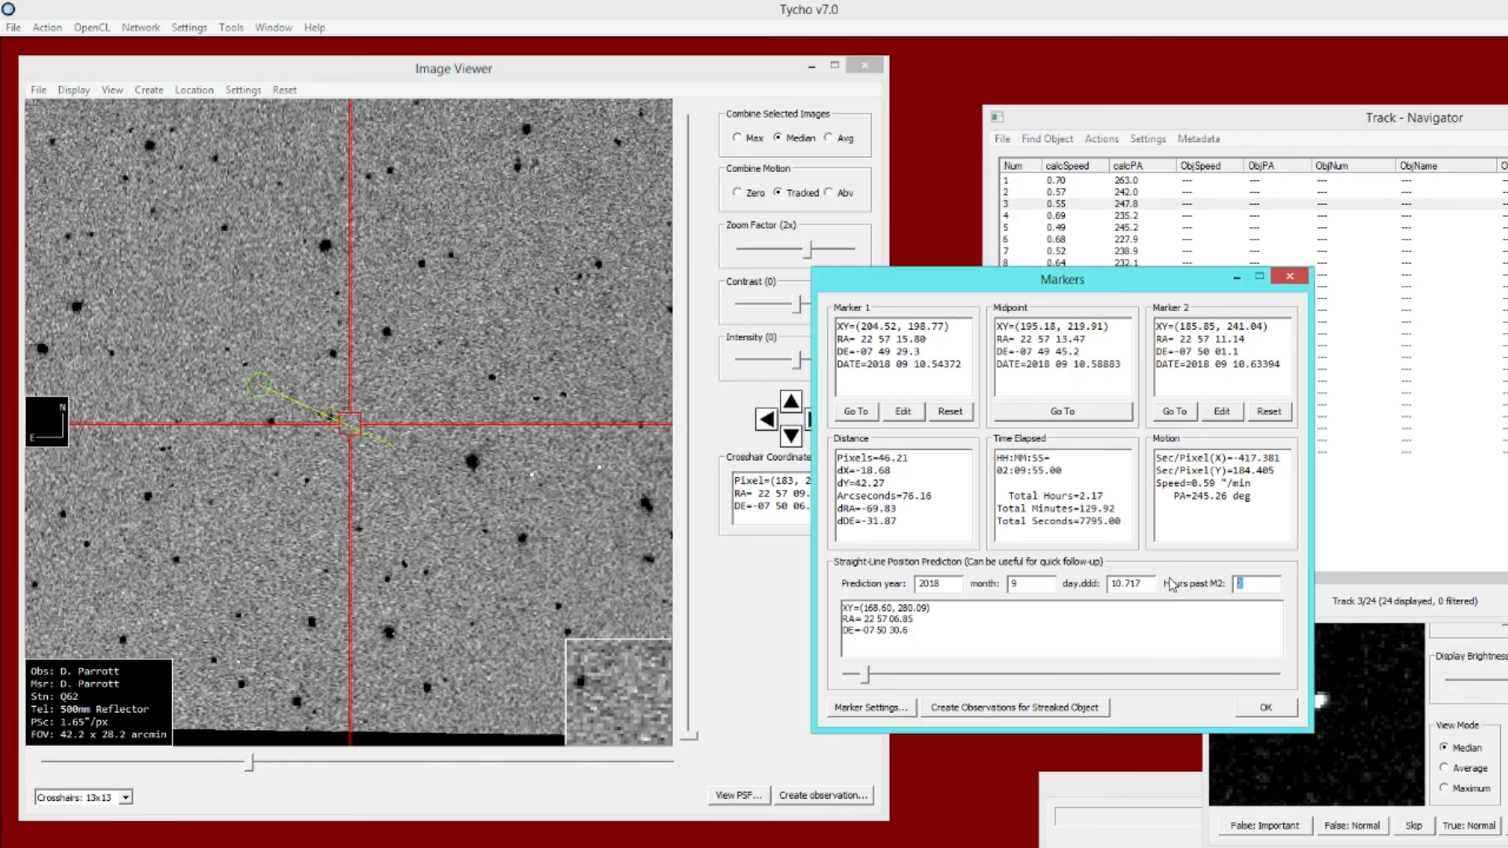
pyautogui.moveTo(867, 674); pyautogui.dragTo(897, 676)
pyautogui.moveTo(921, 680); pyautogui.dragTo(878, 676)
pyautogui.moveTo(878, 676); pyautogui.dragTo(885, 676)
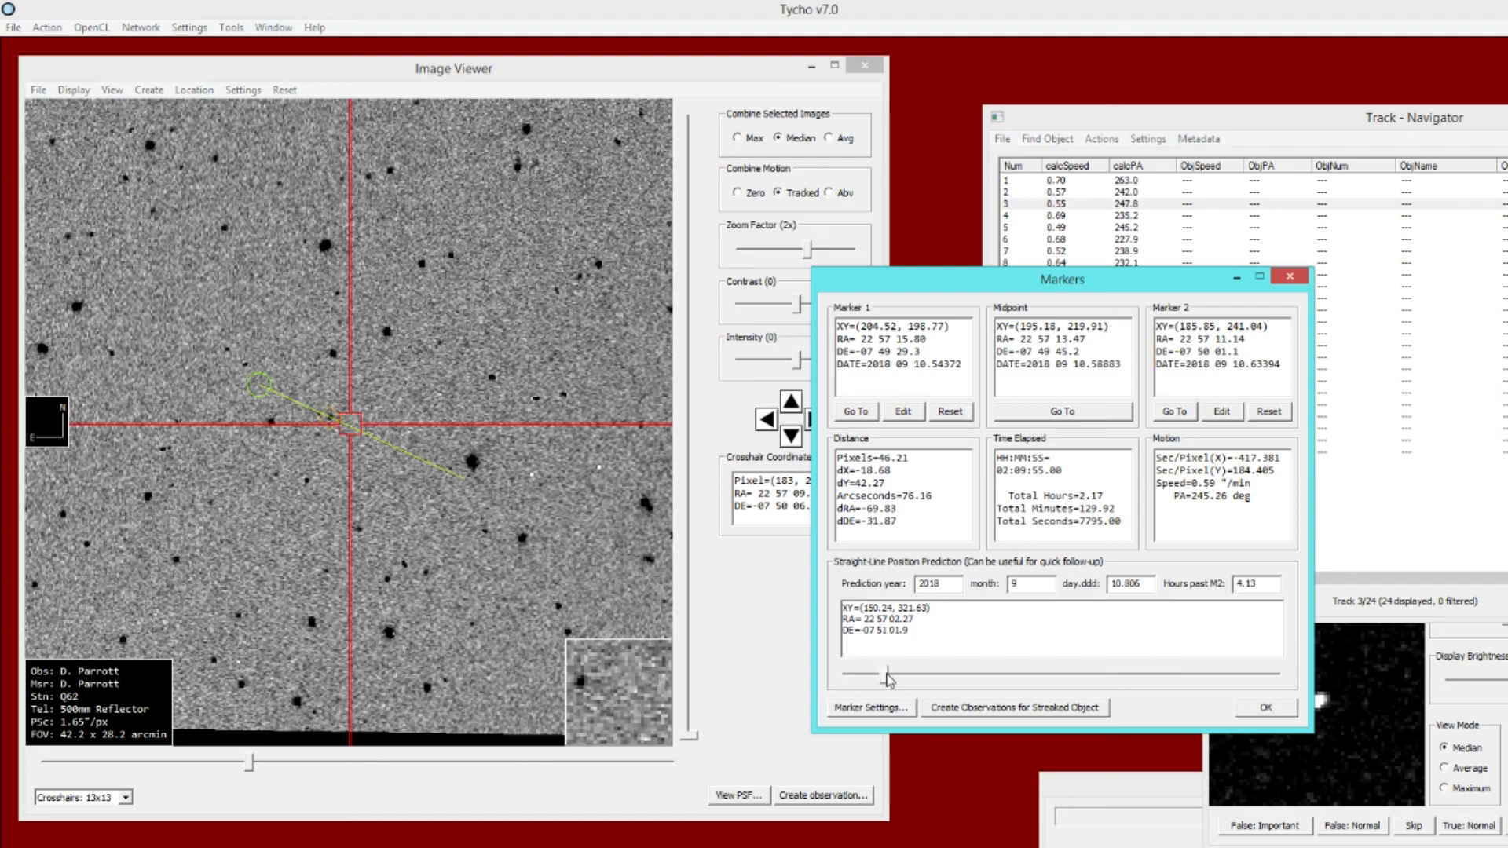